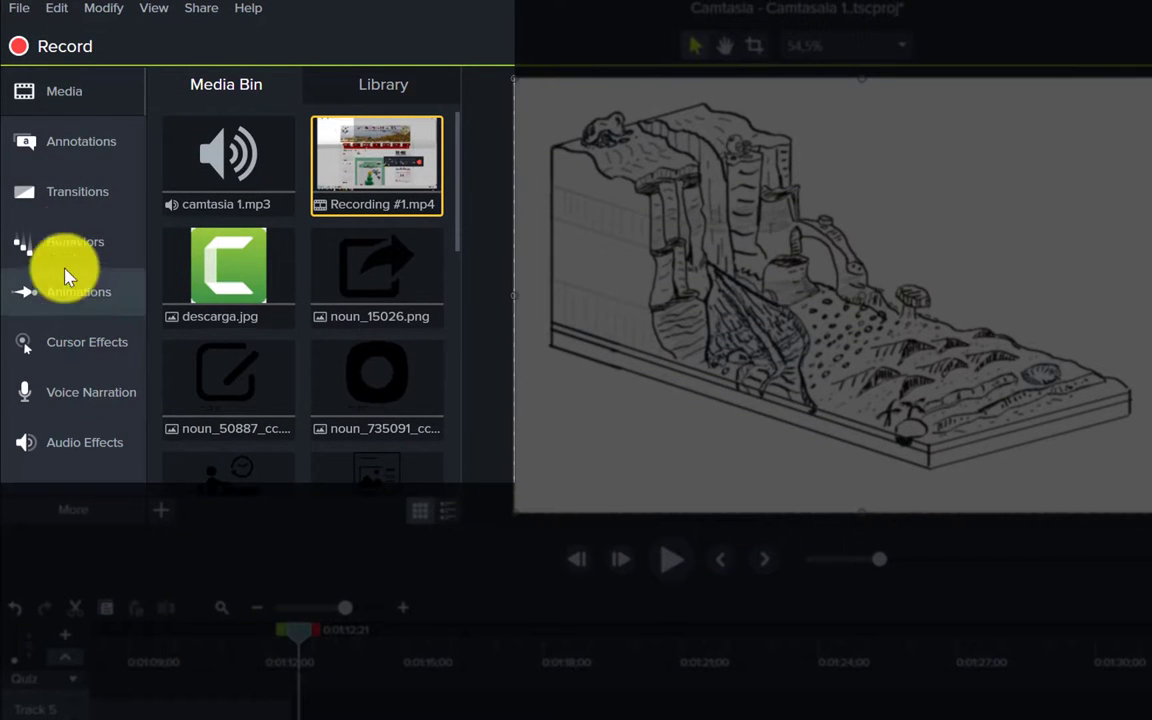
- Bring back the media collection and resize the desert drawing by its corner handle
click(78, 88)
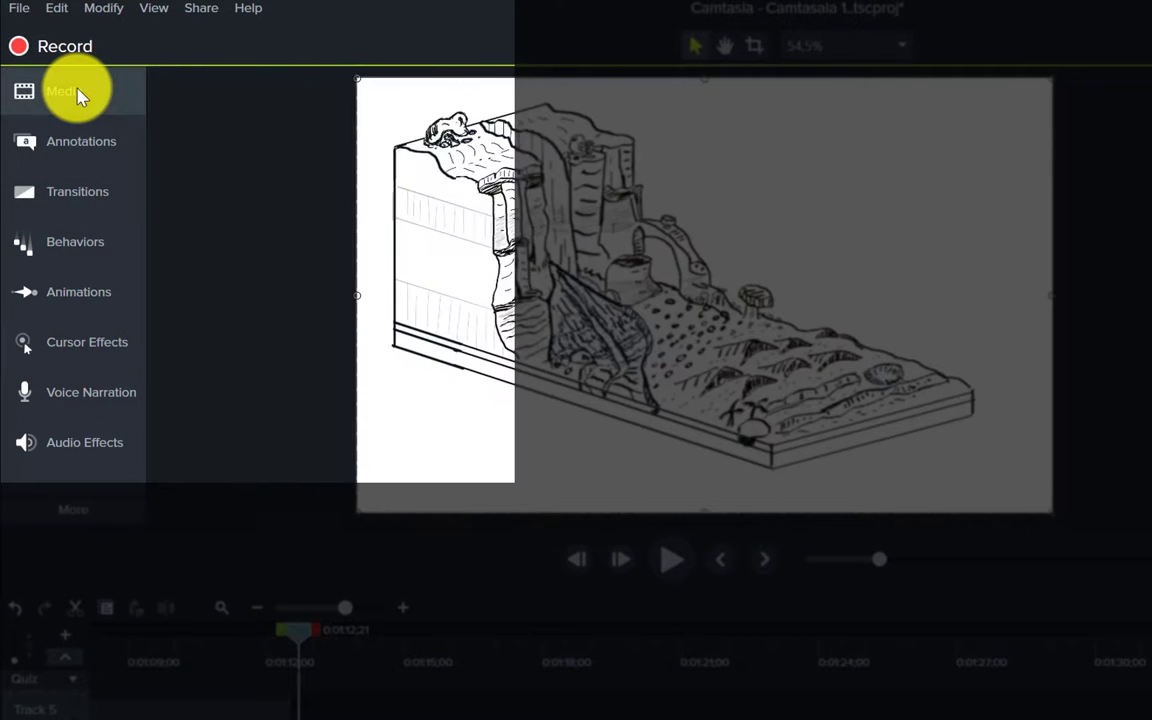
click(78, 93)
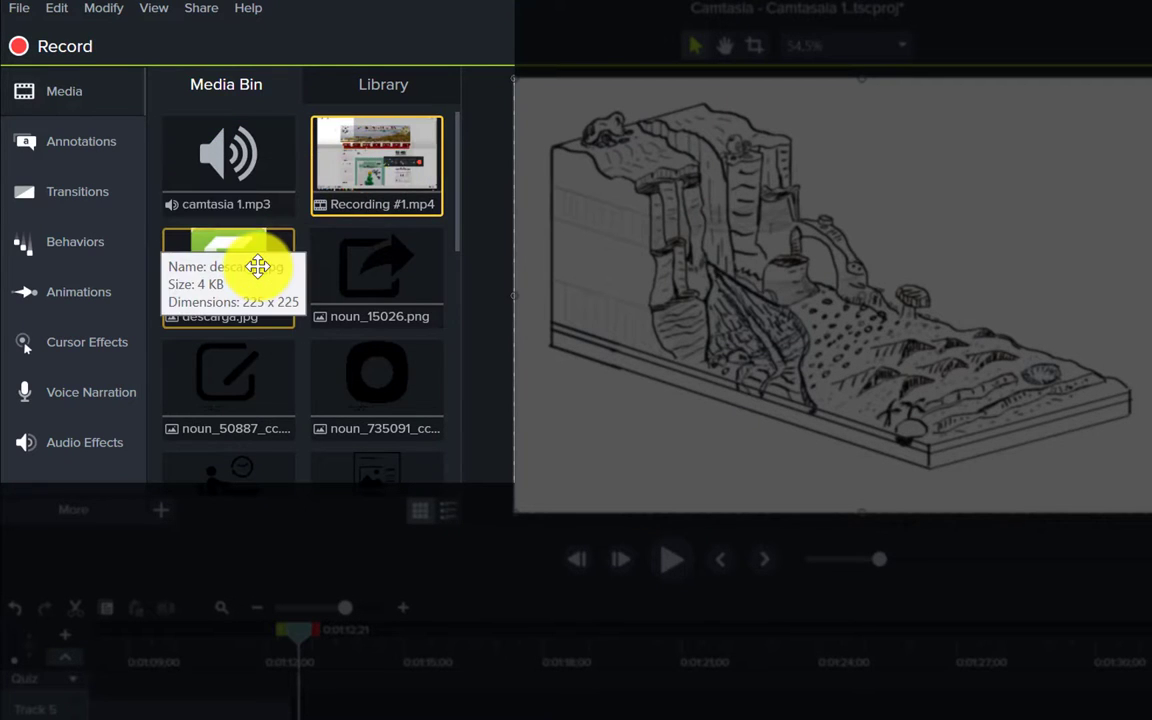
drag(457, 212, 445, 429)
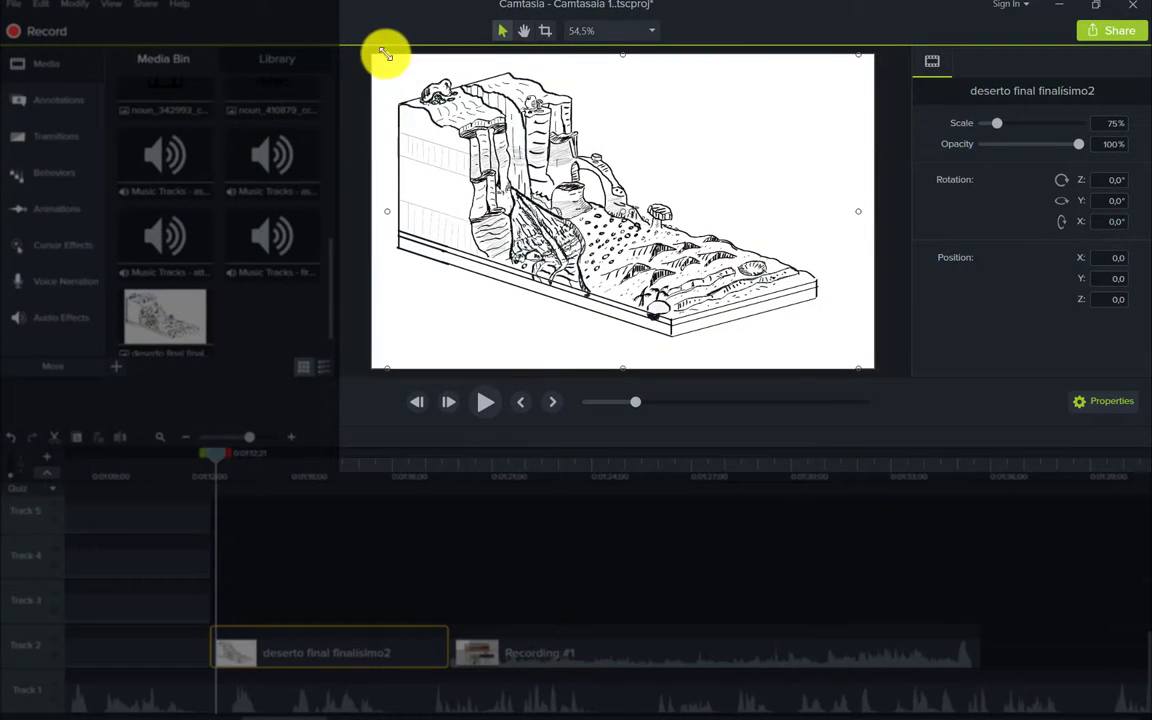
drag(437, 80, 388, 97)
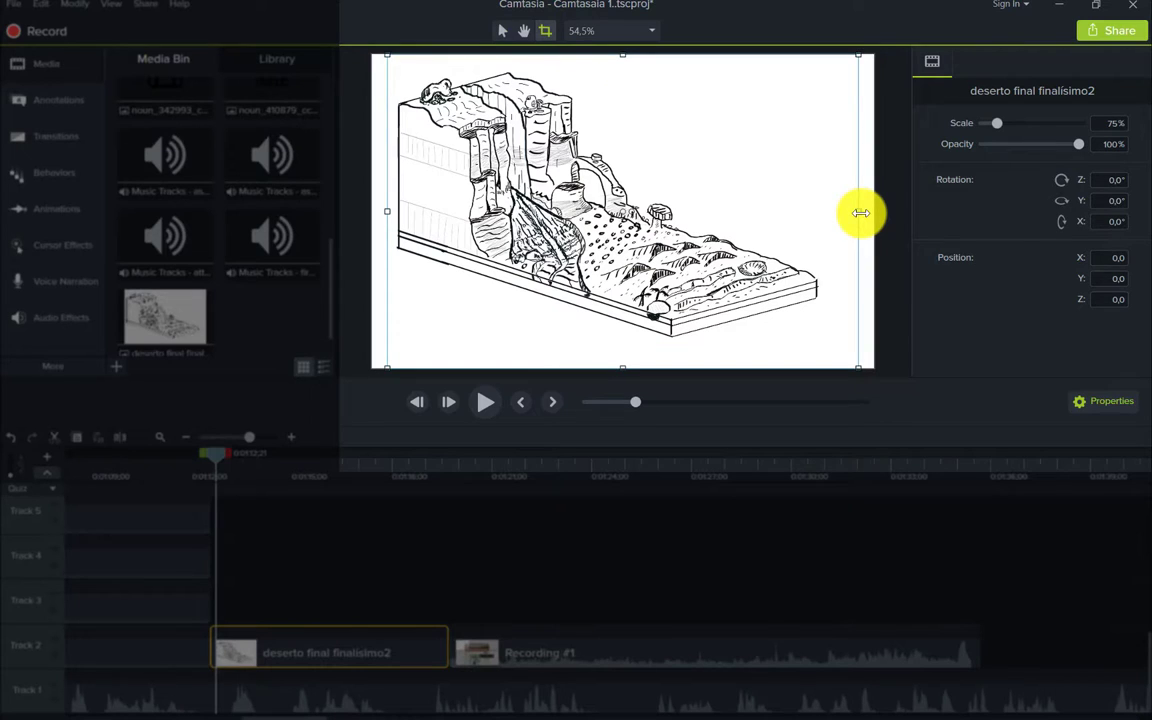
- Crop the right side off the drawing and move it toward the lower right
mouse_move(812, 206)
mouse_down()
mouse_move(680, 195)
mouse_move(814, 200)
mouse_up()
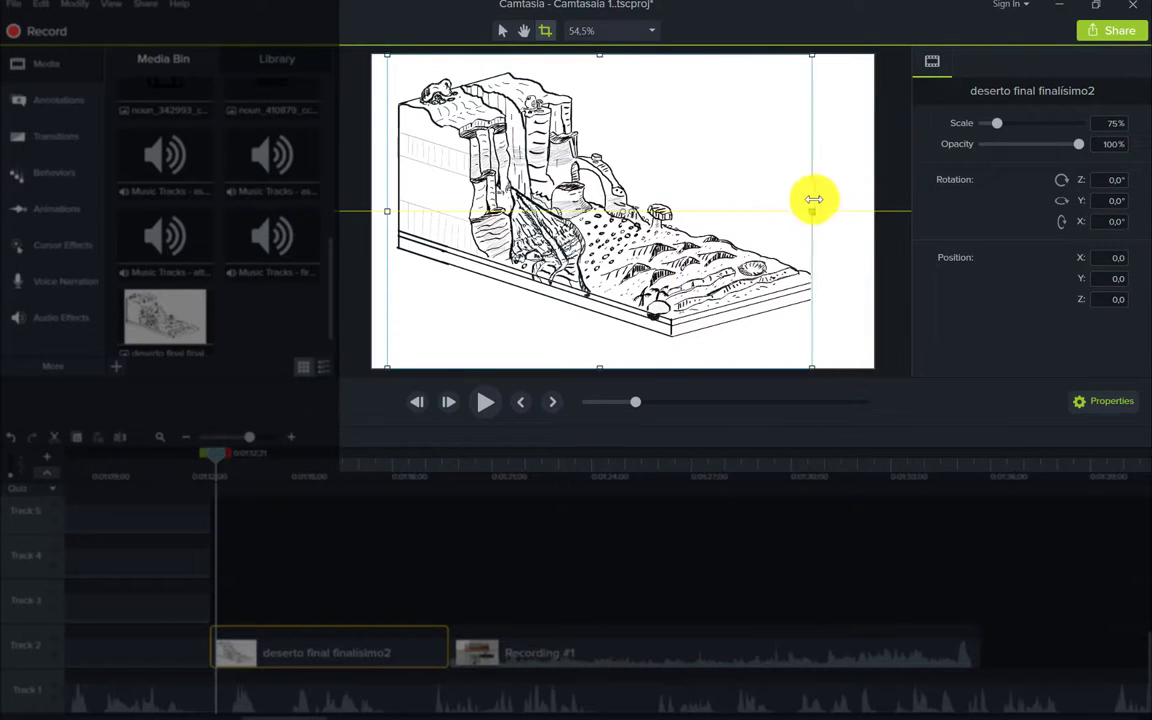
click(505, 33)
drag(663, 198, 653, 172)
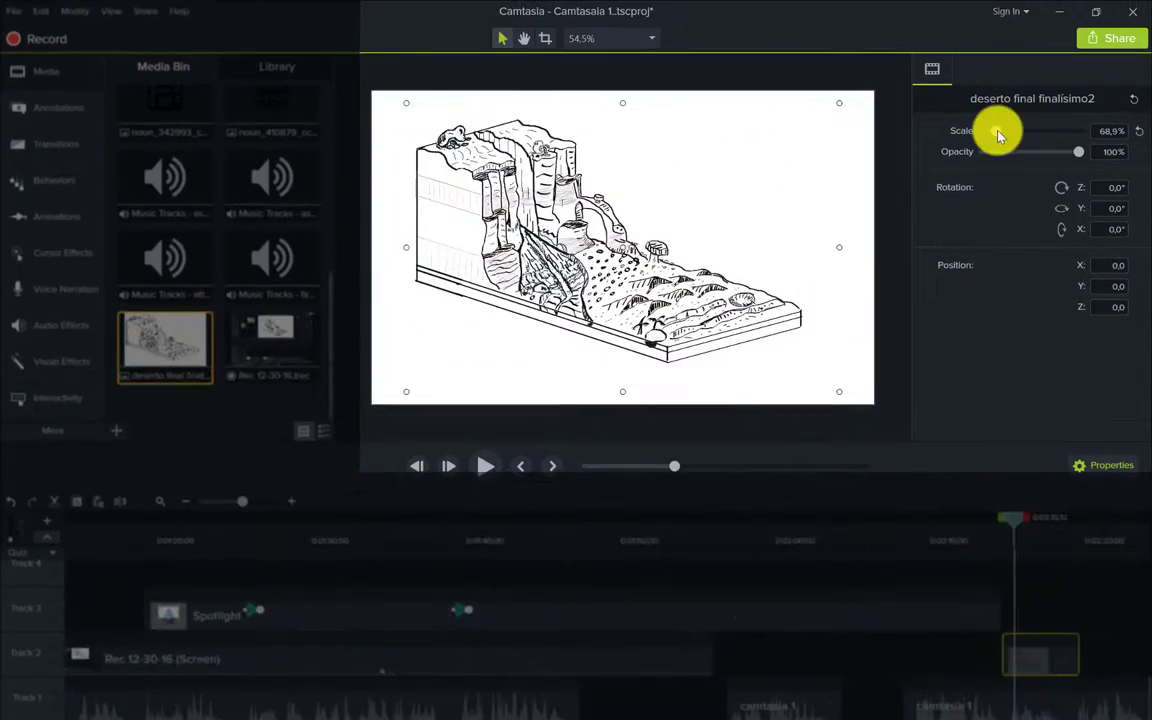
- Set the drawing to 63.4% scale and 74% opacity, try 90° and 180° rotations, then return to 0°
mouse_move(998, 135)
mouse_down()
mouse_move(1016, 134)
mouse_move(994, 131)
mouse_up()
mouse_move(1076, 151)
mouse_down()
mouse_move(1003, 158)
mouse_move(1059, 168)
mouse_up()
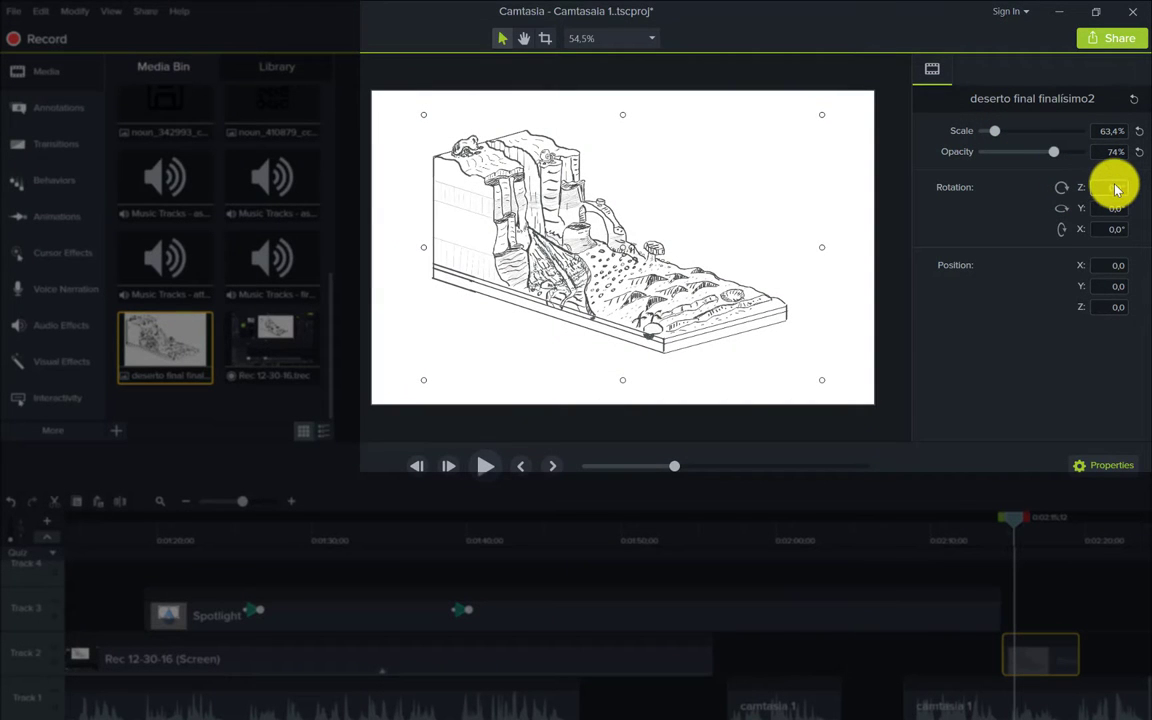
text(90)
key(Return)
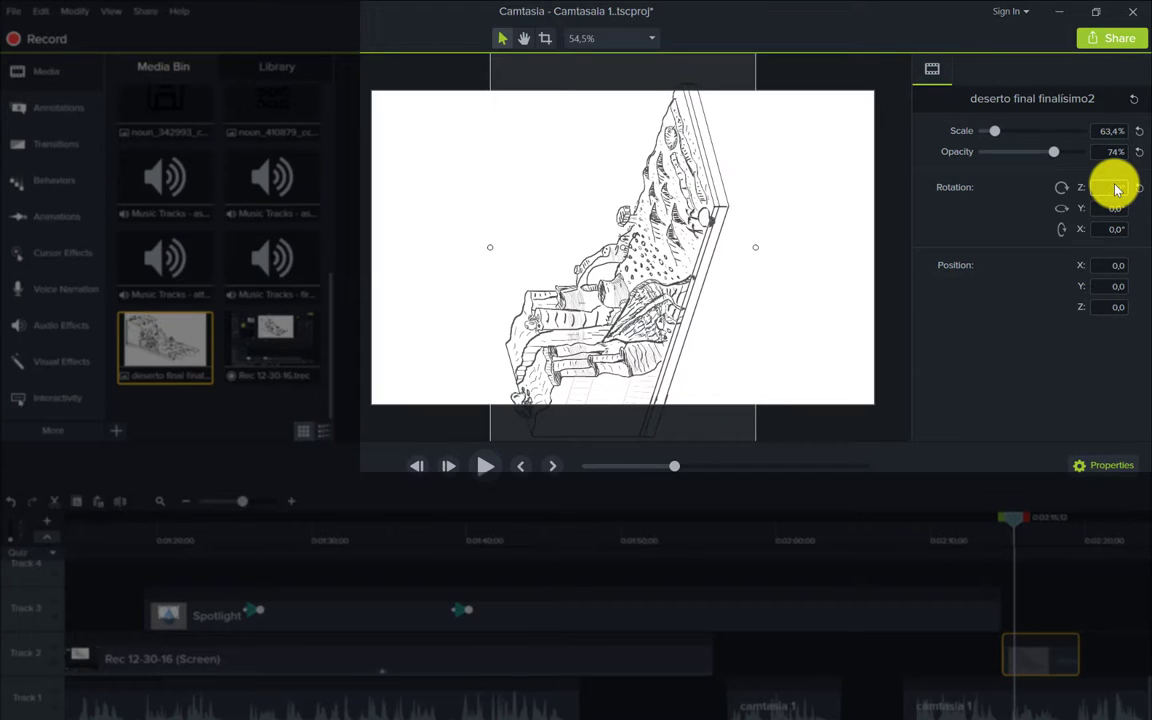
key(Return)
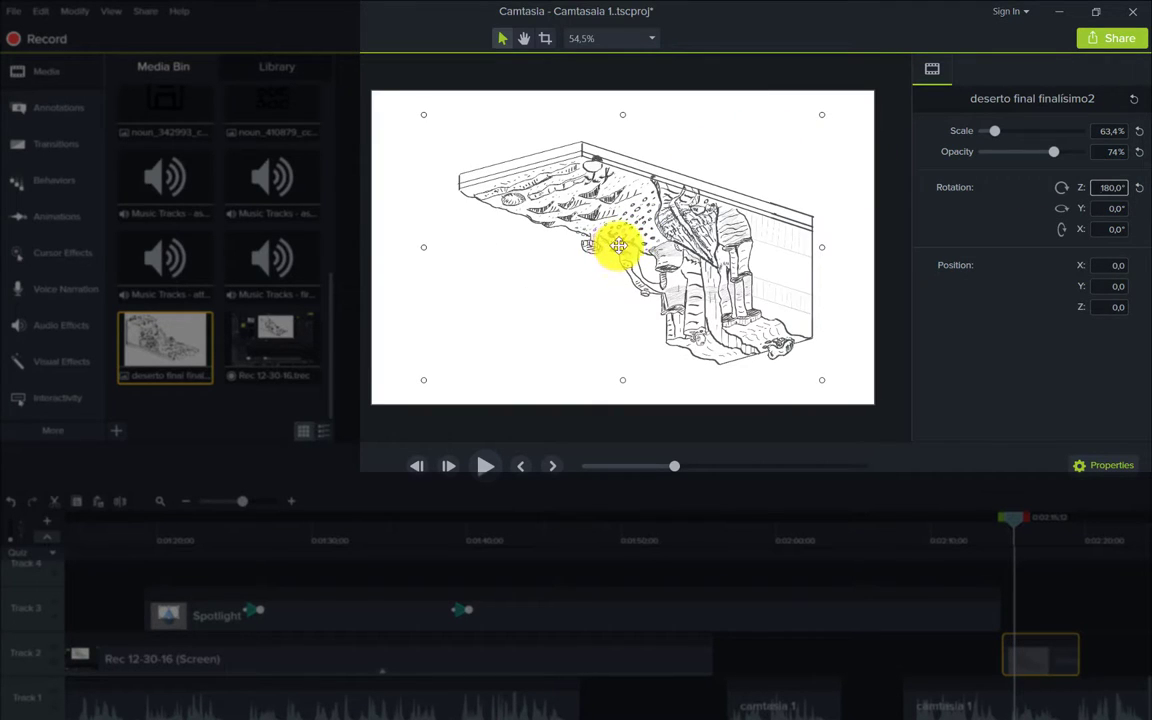
drag(616, 247, 670, 247)
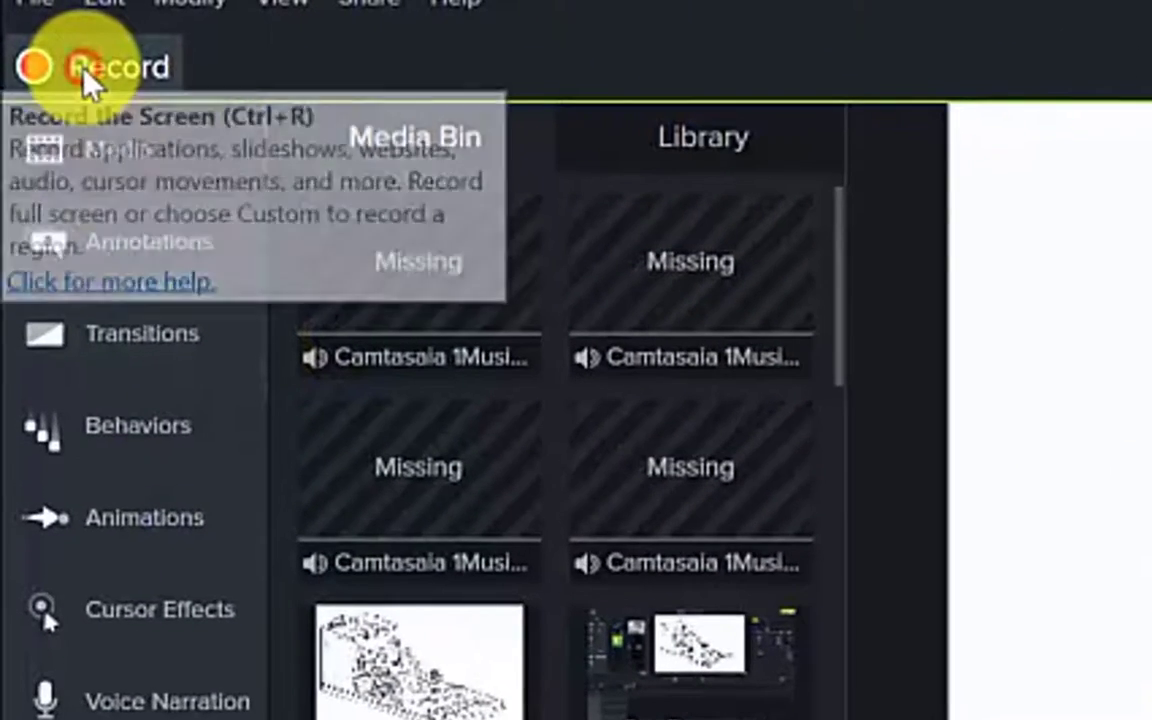
- Start a recorder session and resize the 640x480 preset into a 1313×814 area near the top
click(52, 36)
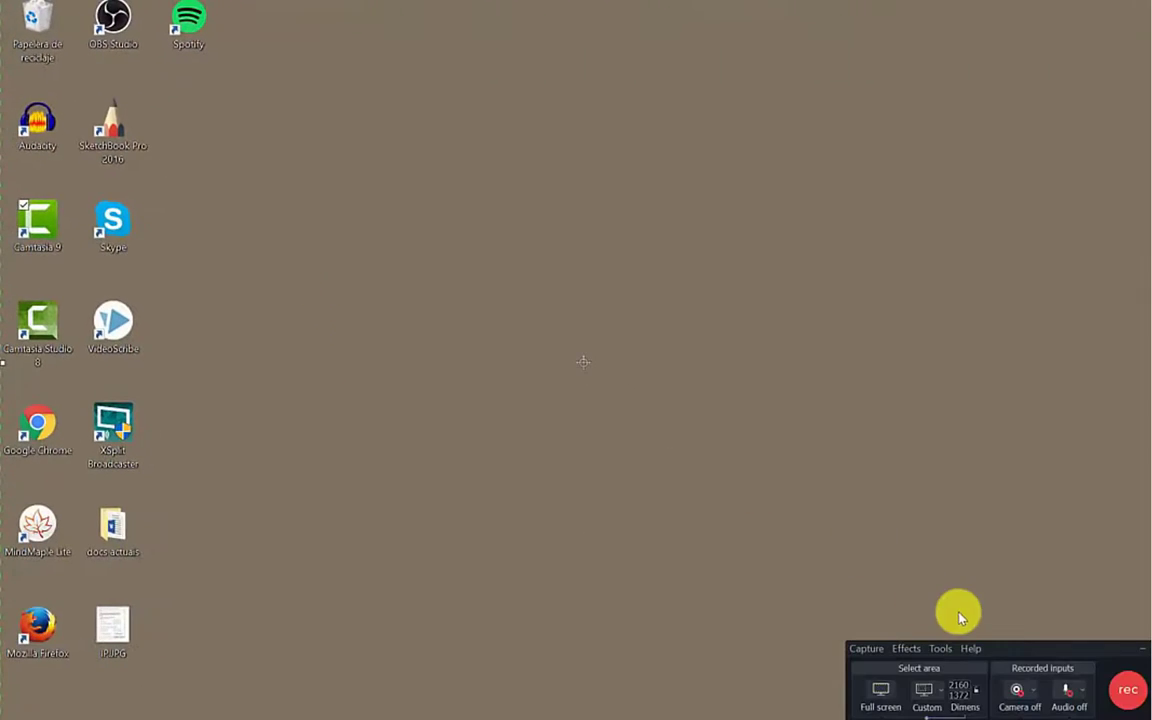
drag(1021, 651, 561, 428)
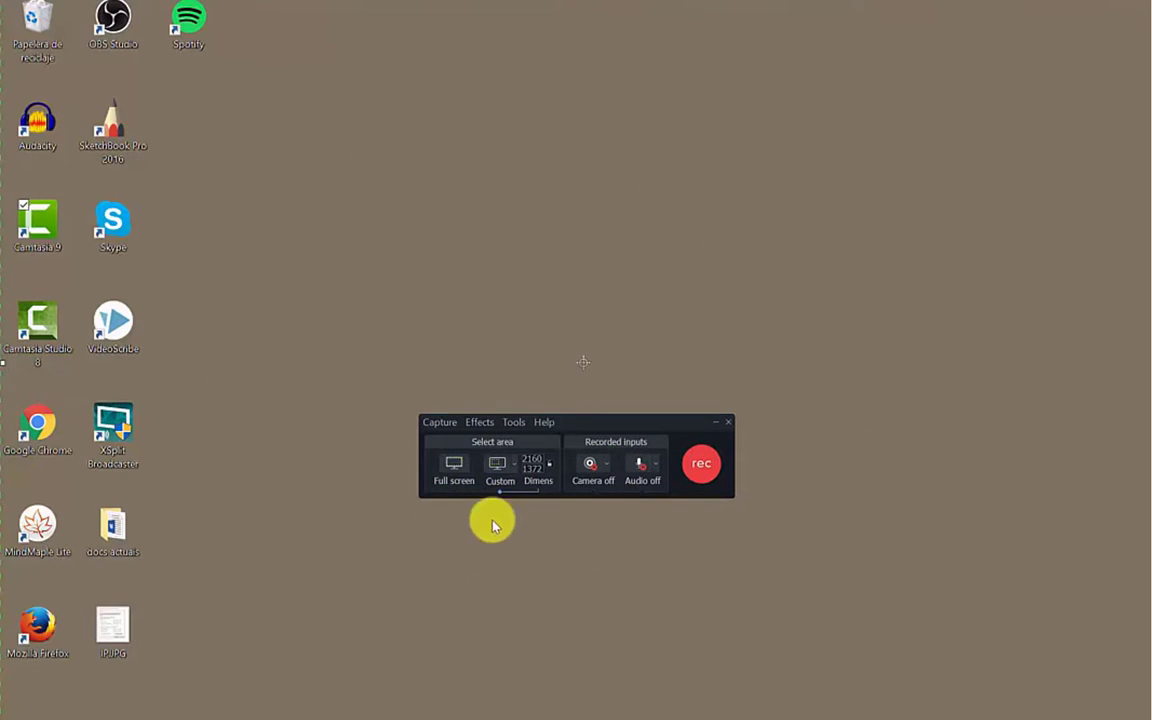
click(517, 471)
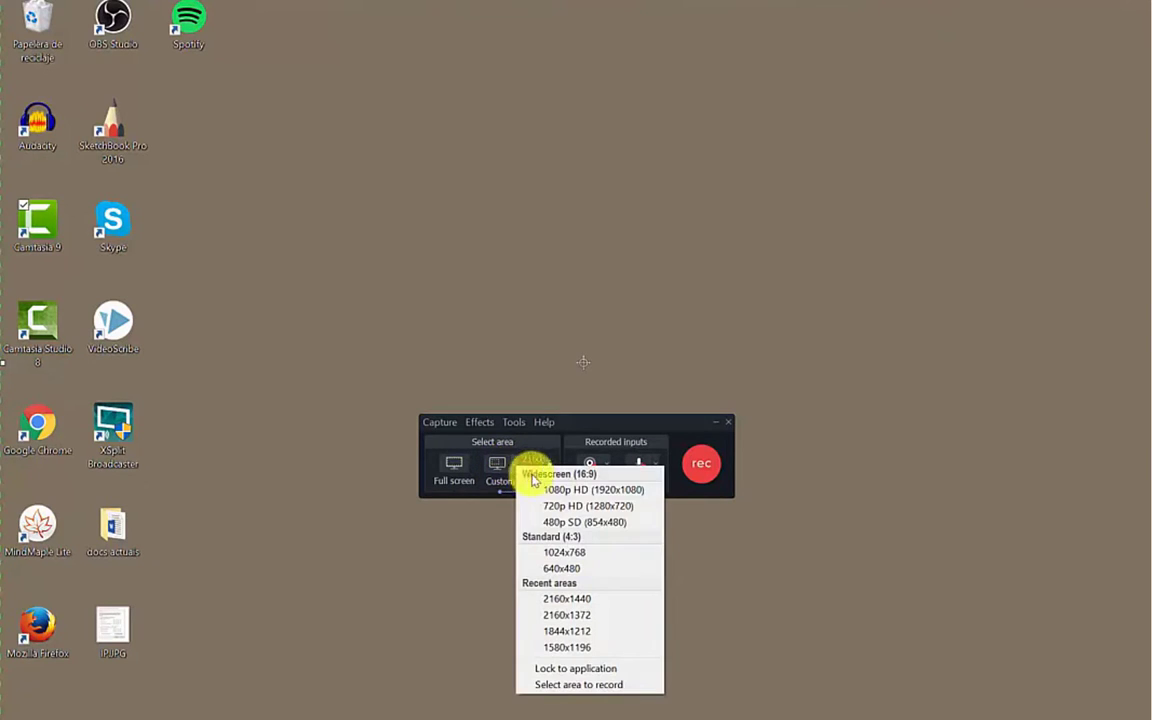
click(559, 570)
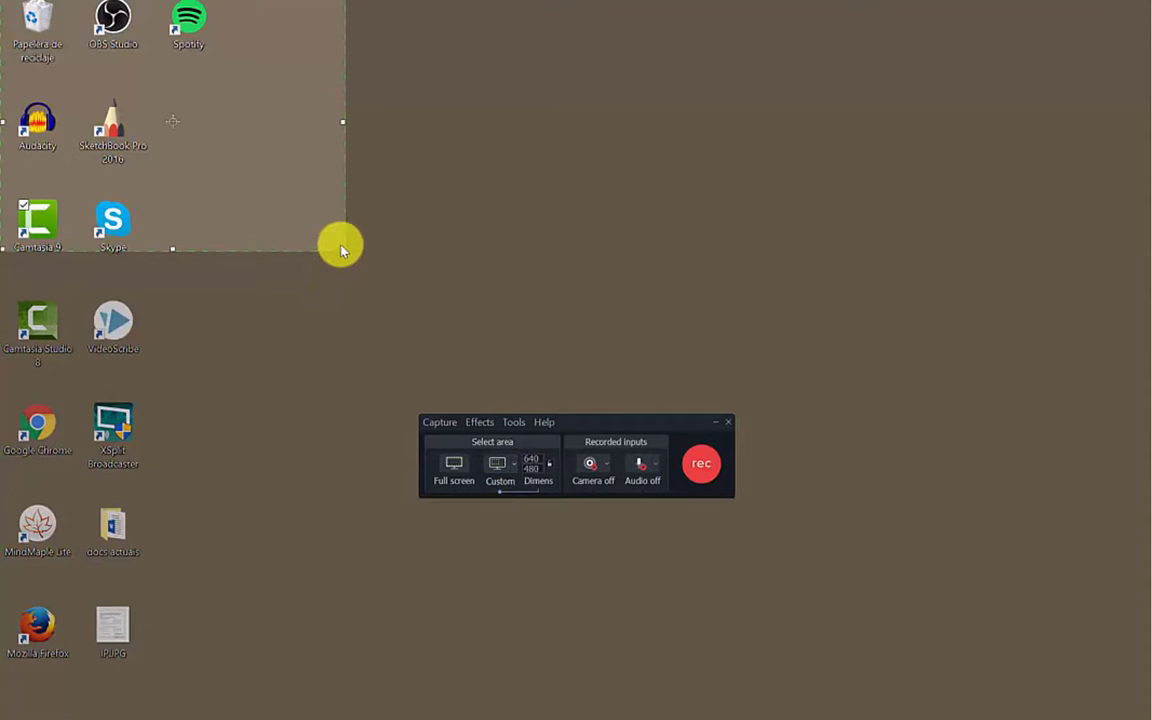
drag(344, 250, 710, 432)
drag(380, 222, 582, 338)
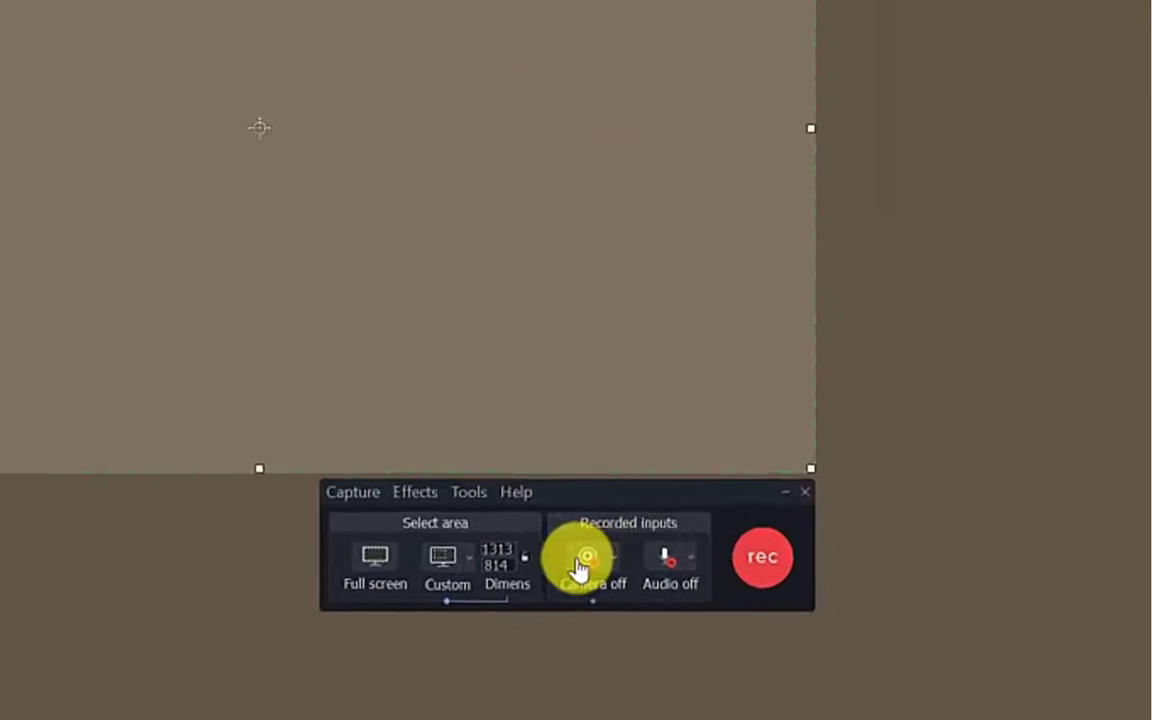
- Toggle the webcam on and back off so the camera is not recorded
click(535, 552)
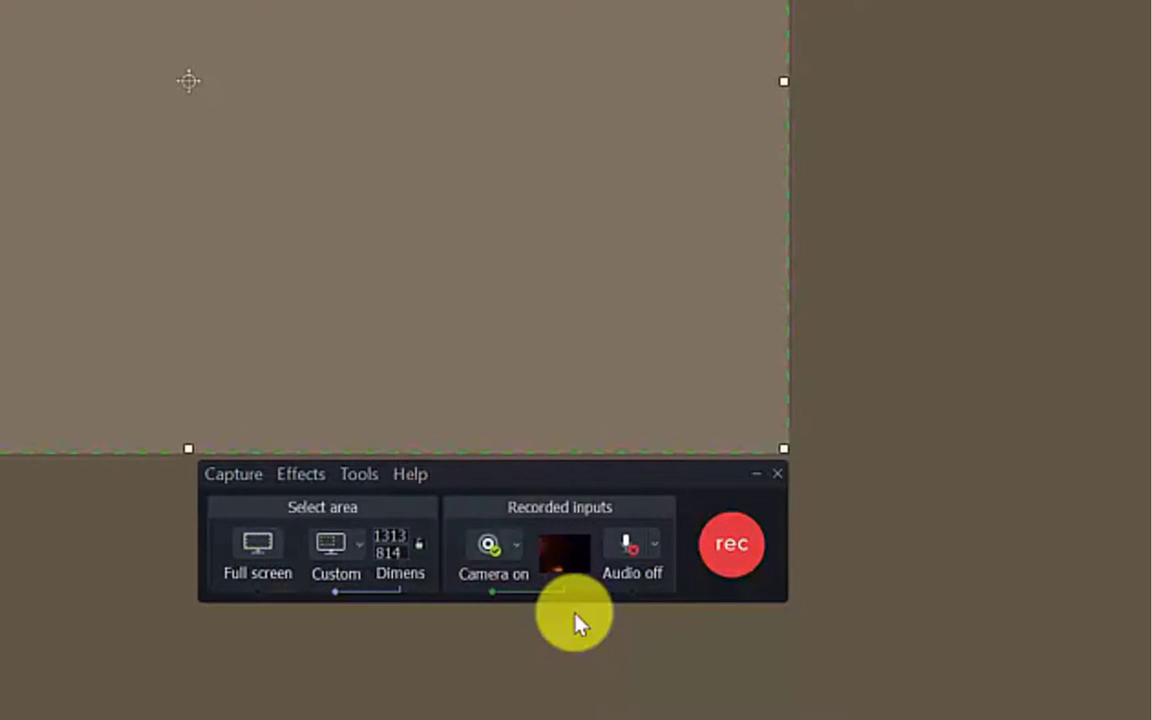
mouse_move(552, 565)
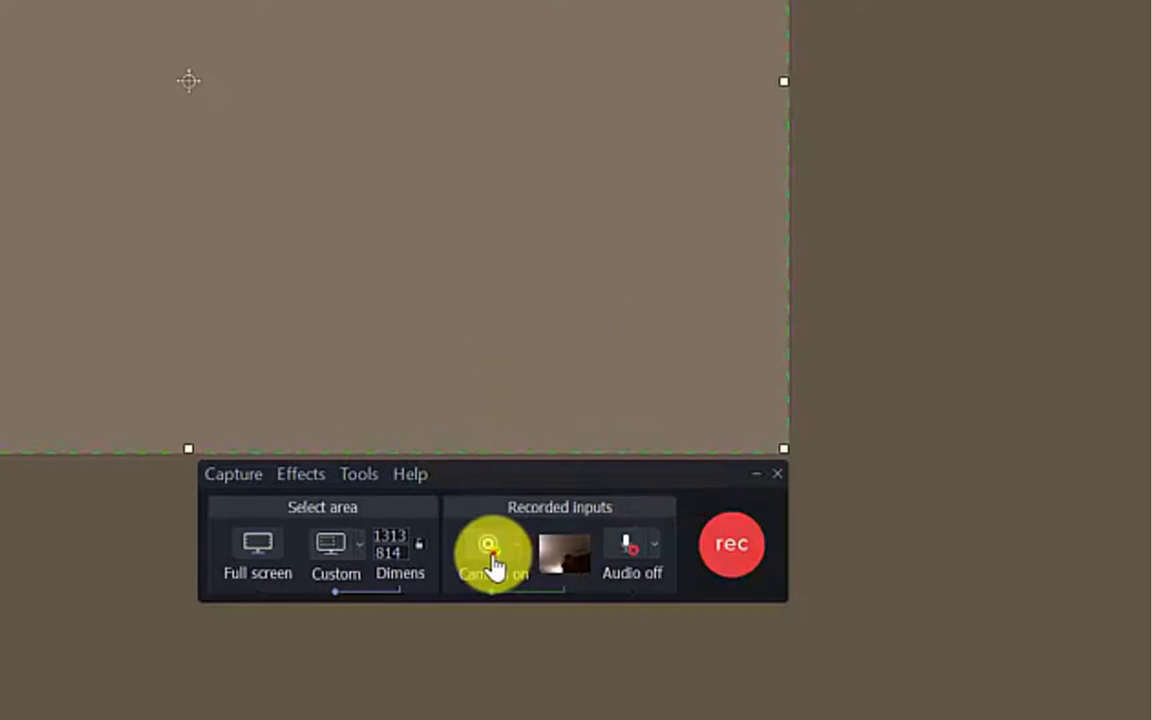
click(492, 565)
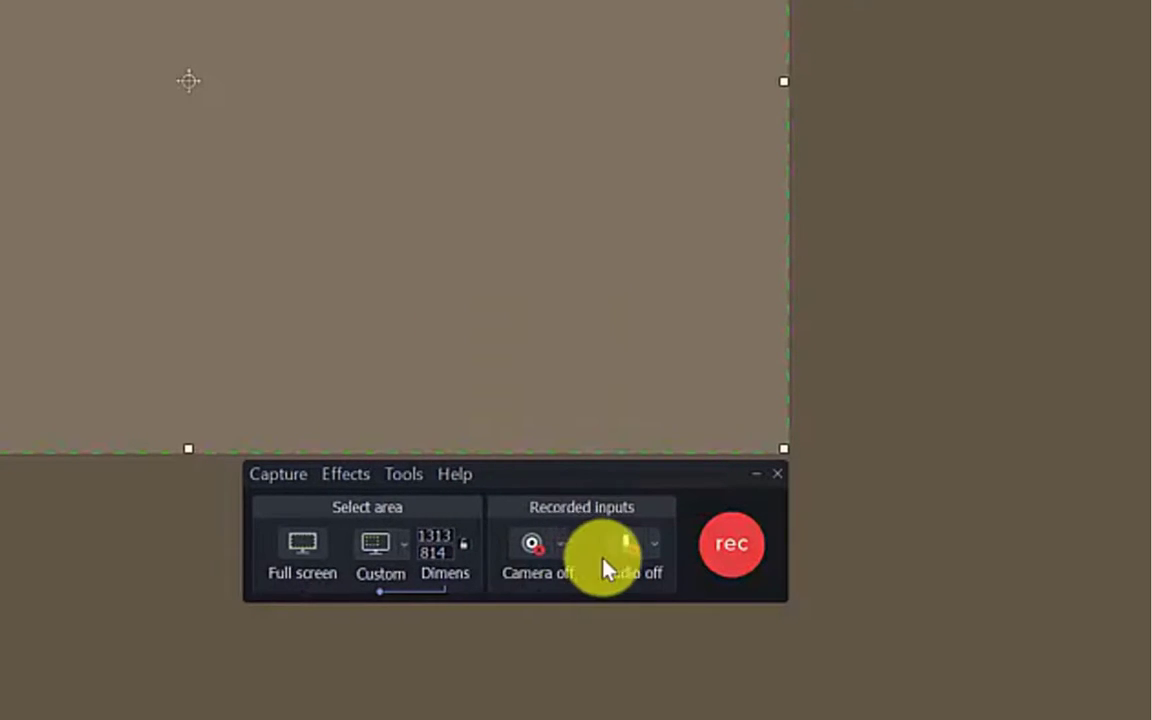
- Record from Micrófono plus system audio and start the screen capture
click(660, 553)
click(730, 570)
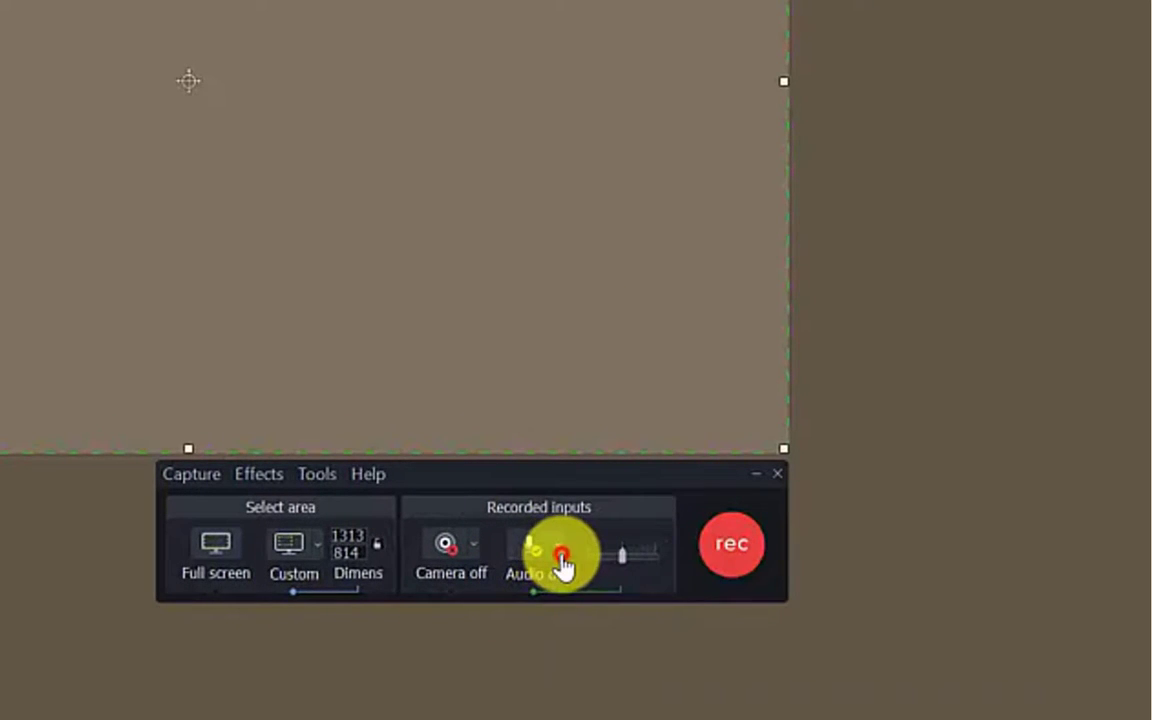
click(563, 566)
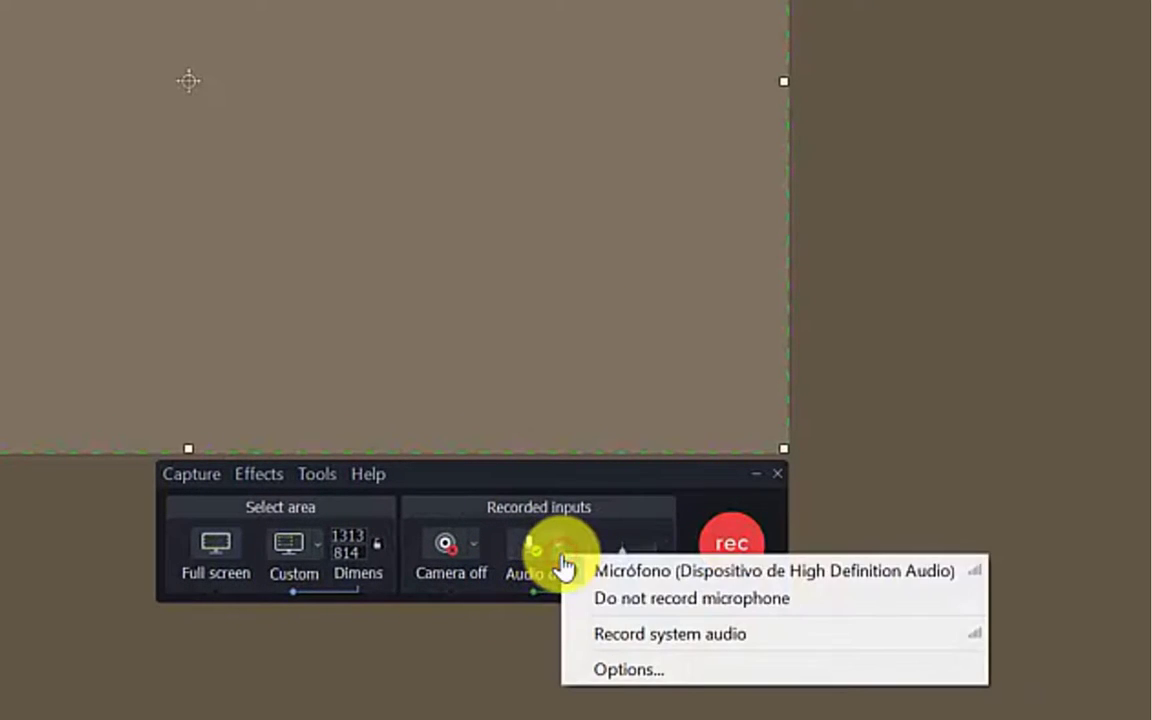
click(596, 636)
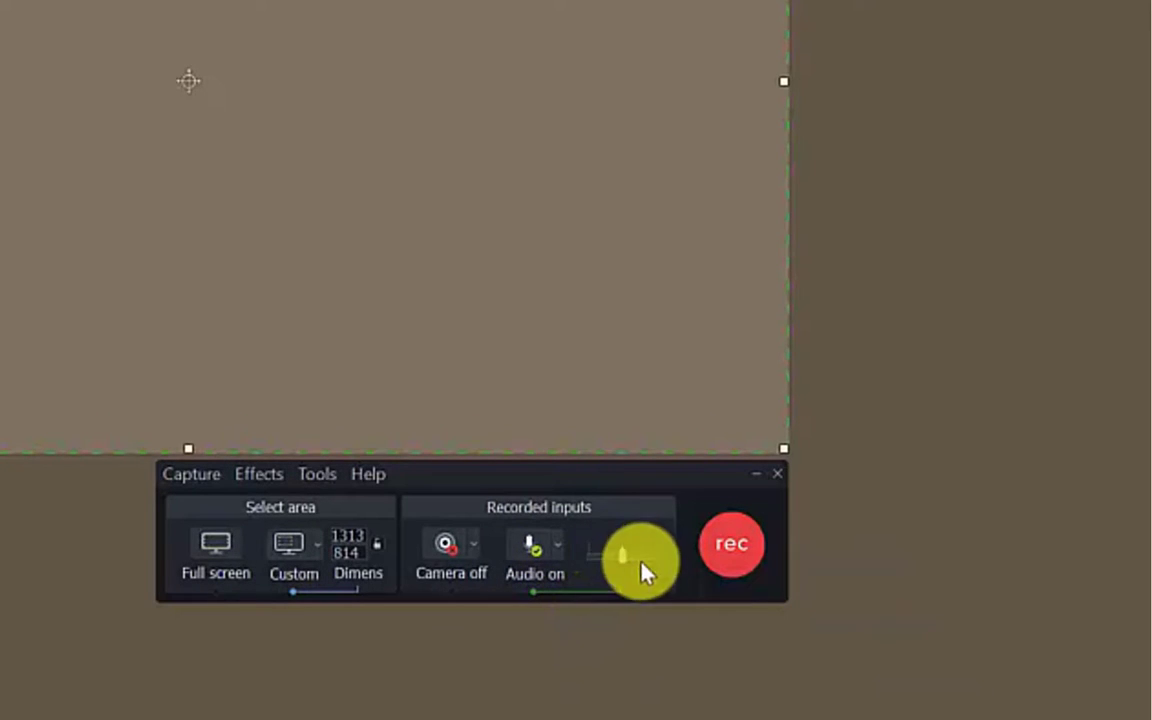
click(731, 550)
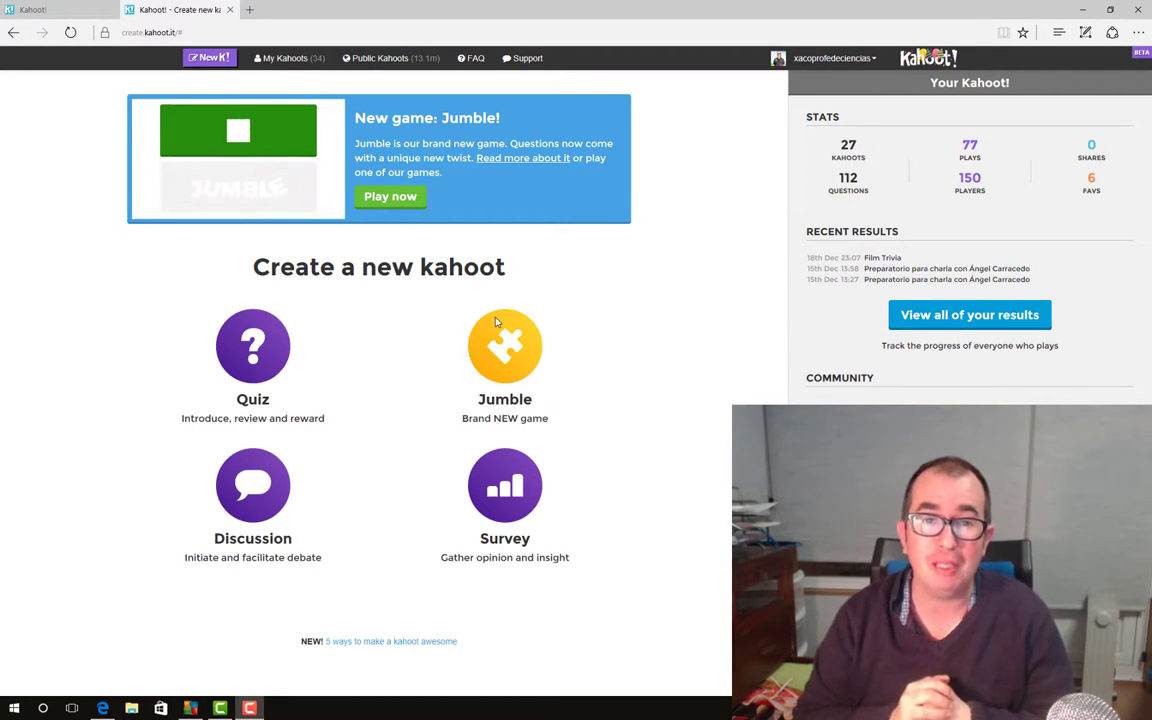
- Start a Kahoot Quiz titled 'Gknjsd', then close it and confirm discarding it
click(252, 350)
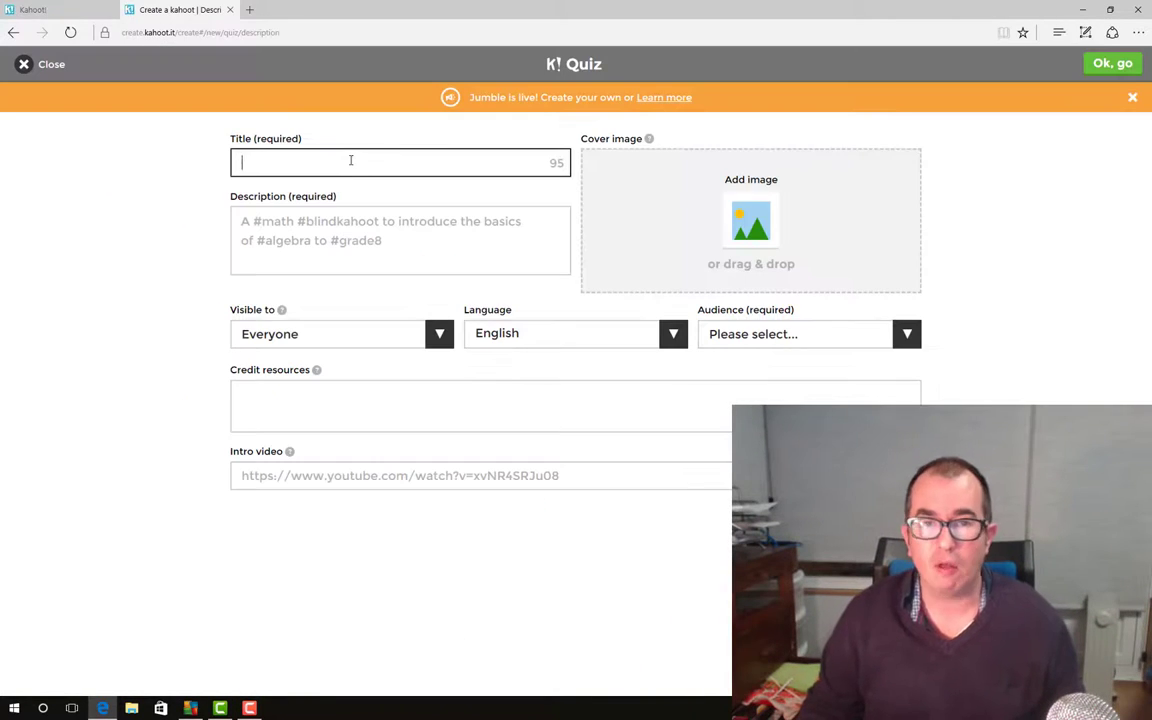
text(Gknjsd)
click(24, 66)
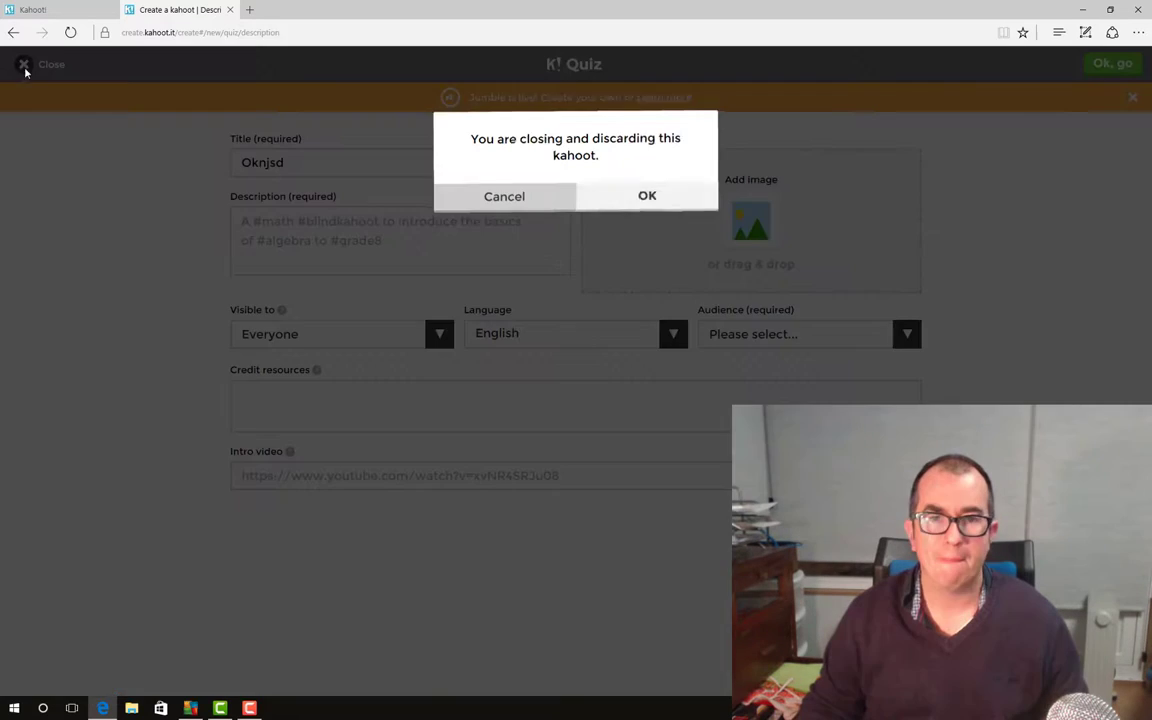
click(643, 196)
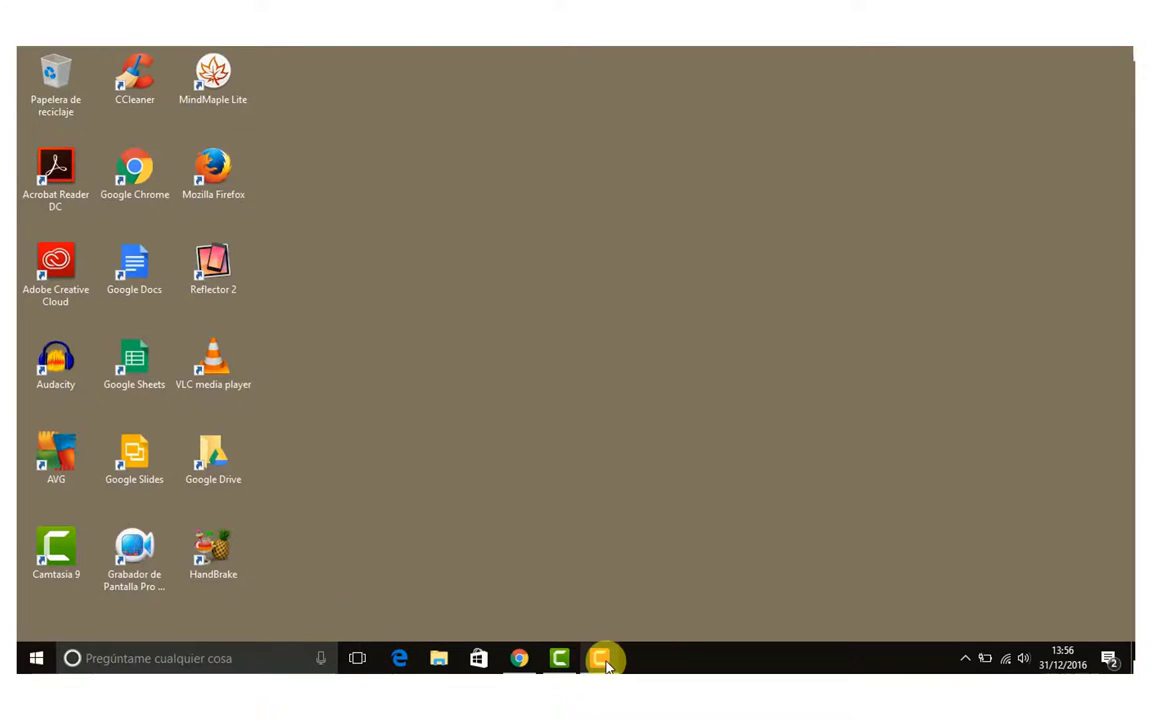
- Bring up Camtasia Recorder from the taskbar and stop the 19-second recording
click(602, 660)
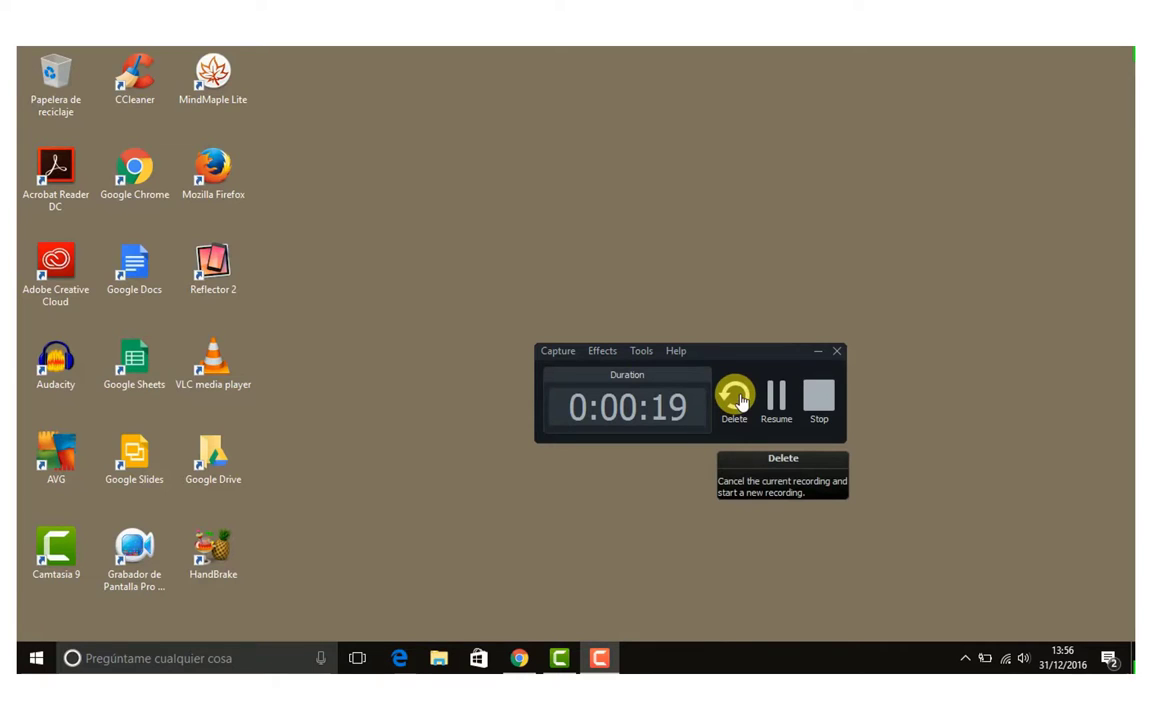
click(824, 400)
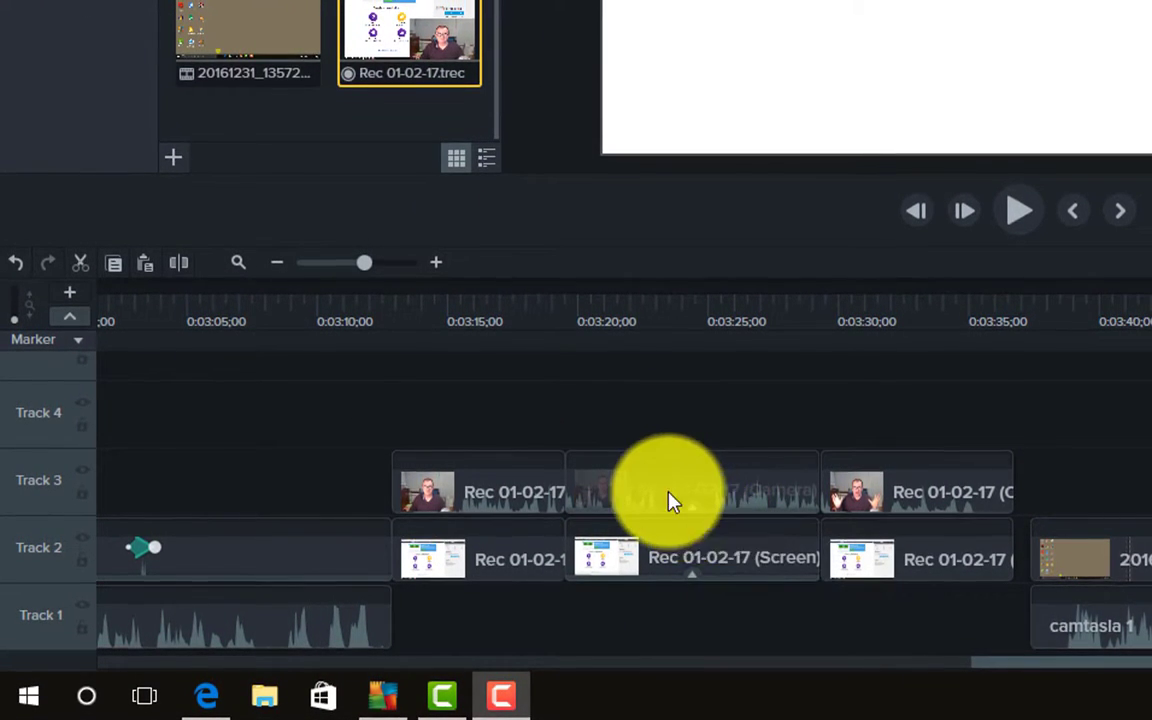
click(638, 480)
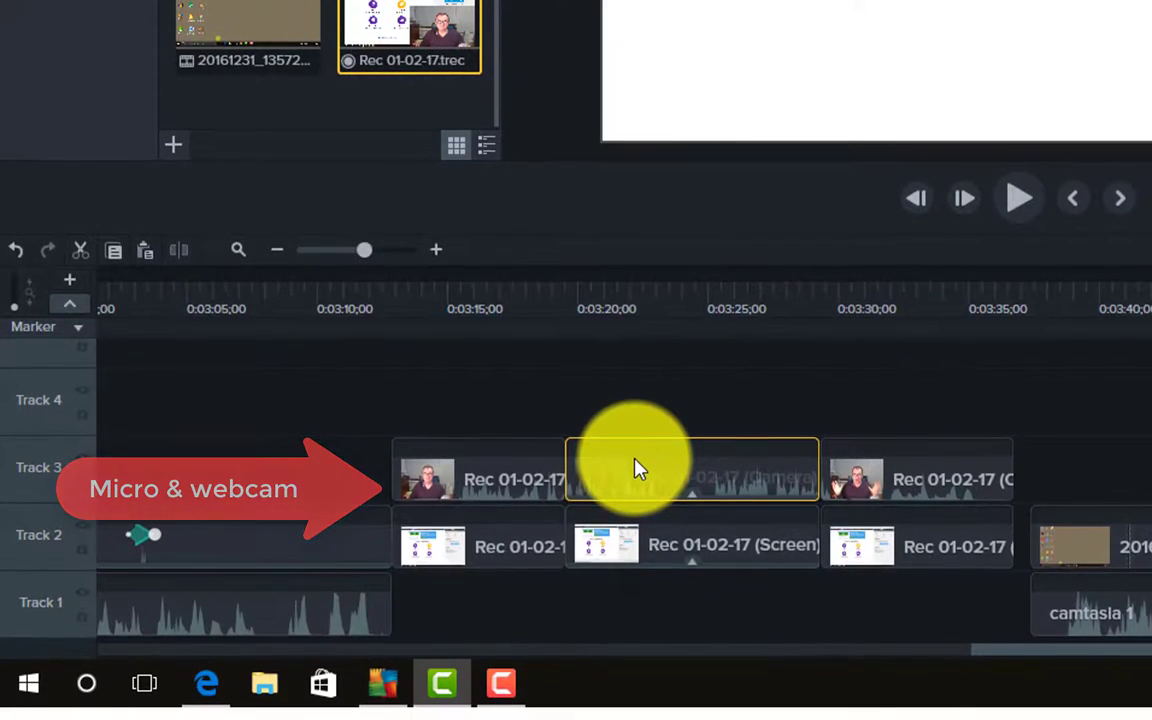
click(634, 556)
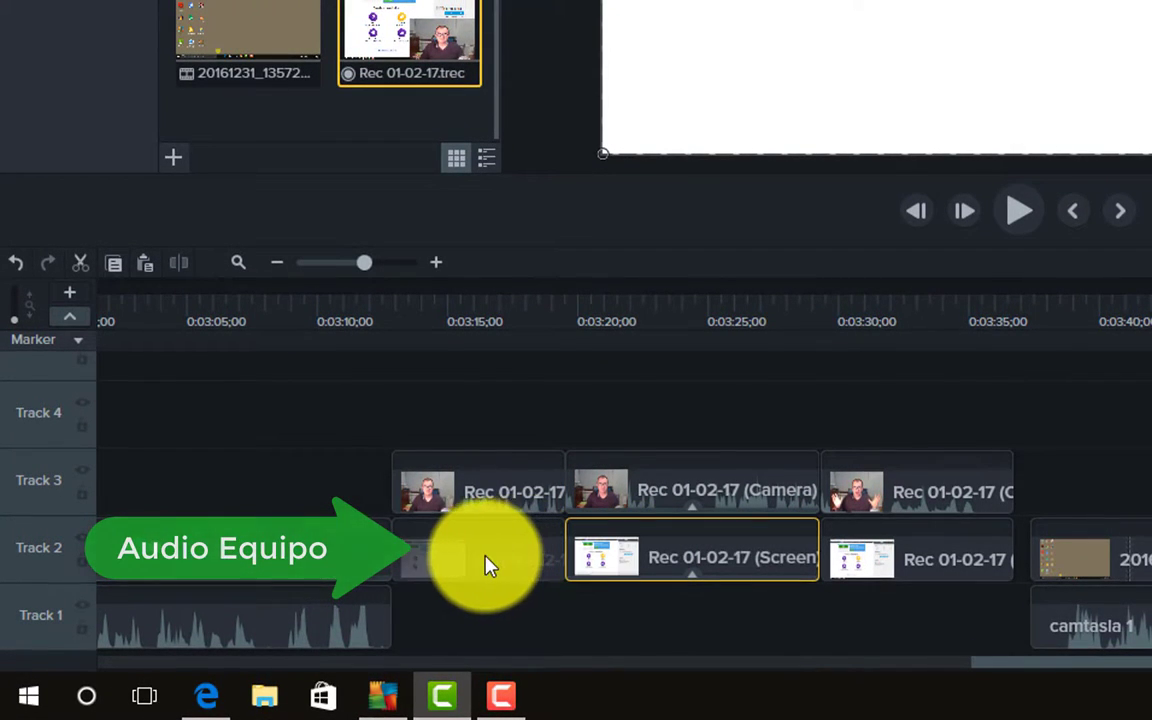
drag(599, 571, 920, 555)
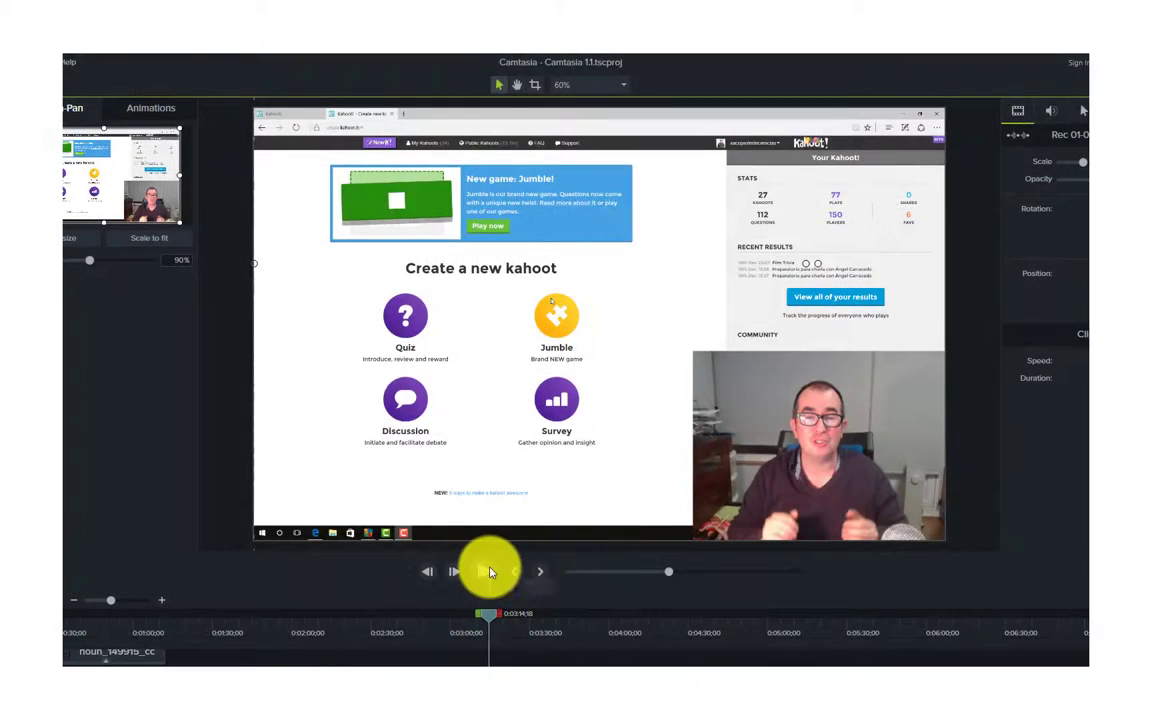
- Play and scrub the recording between about 0:04:41 and 0:05:20 to find the Kahoot moments
click(490, 572)
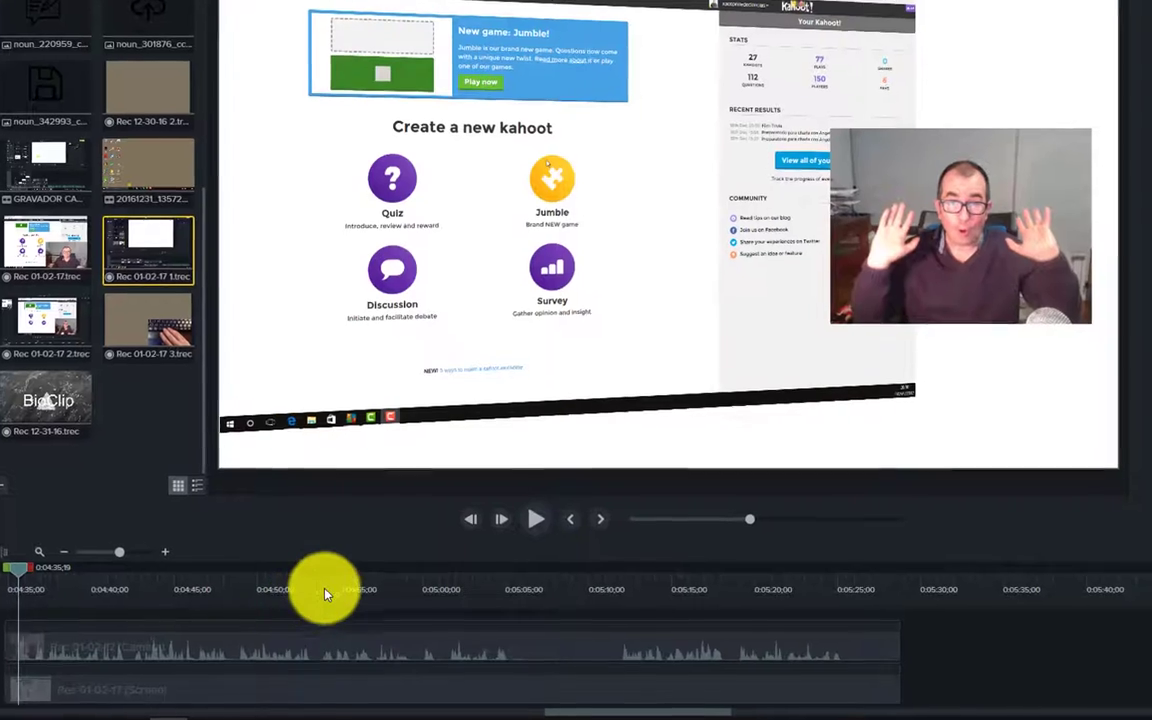
click(330, 585)
click(540, 588)
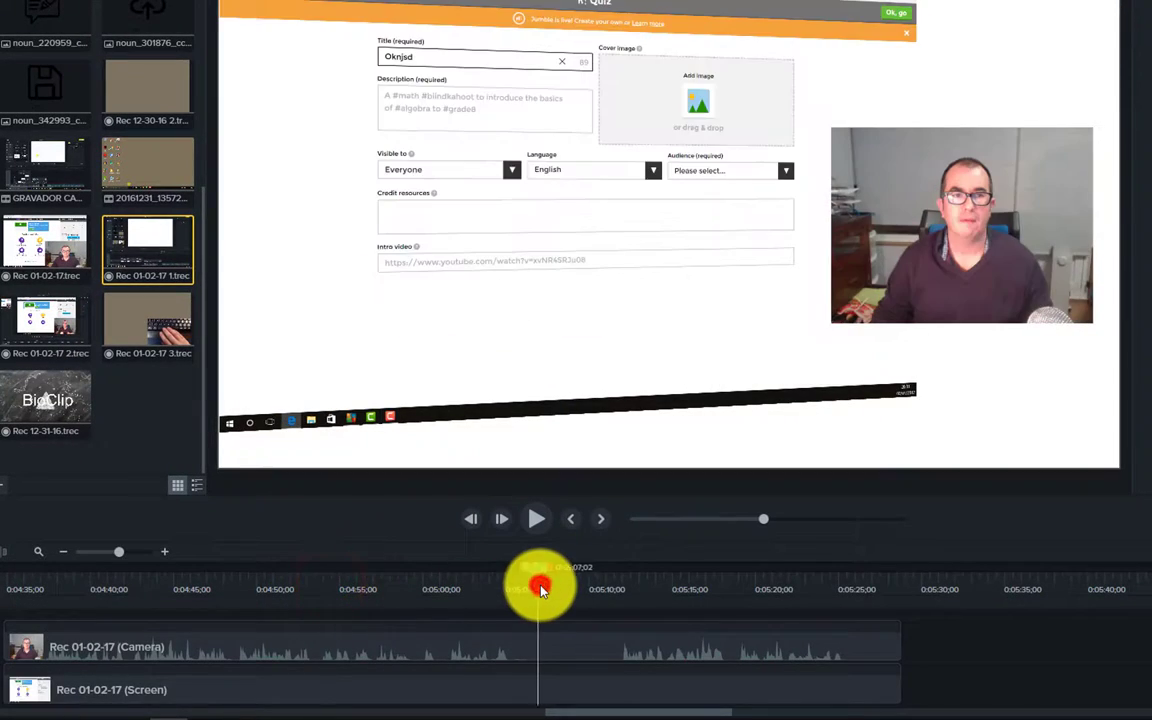
click(800, 588)
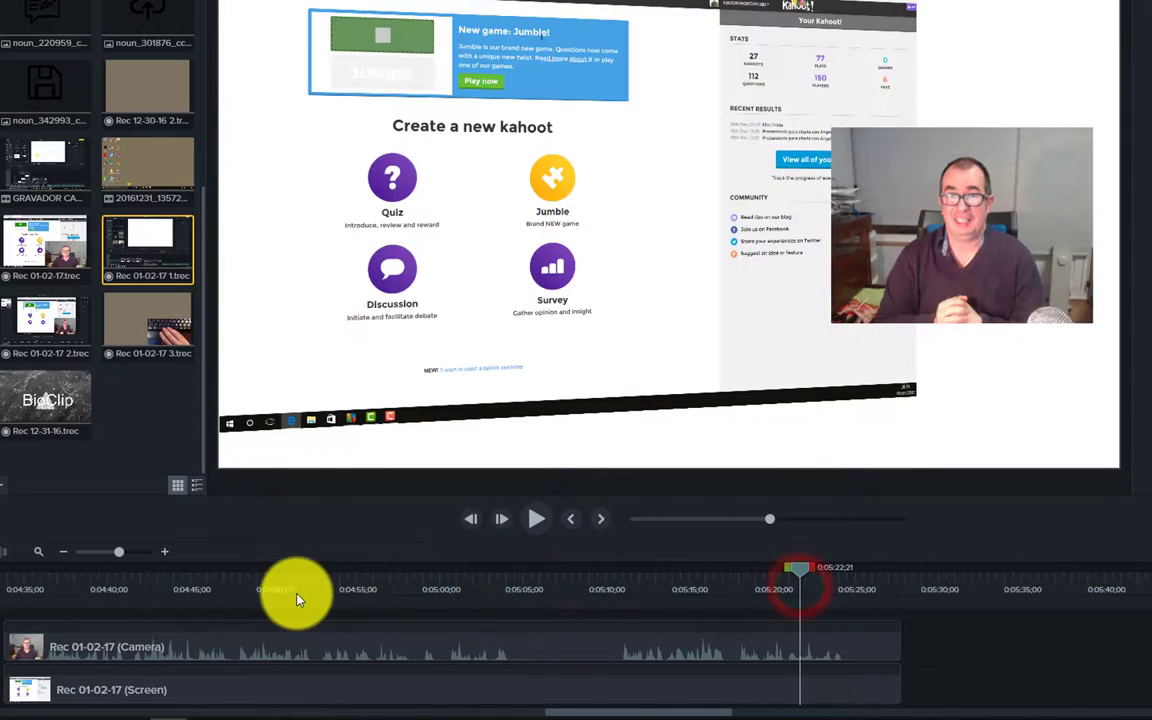
click(140, 583)
drag(143, 572, 402, 598)
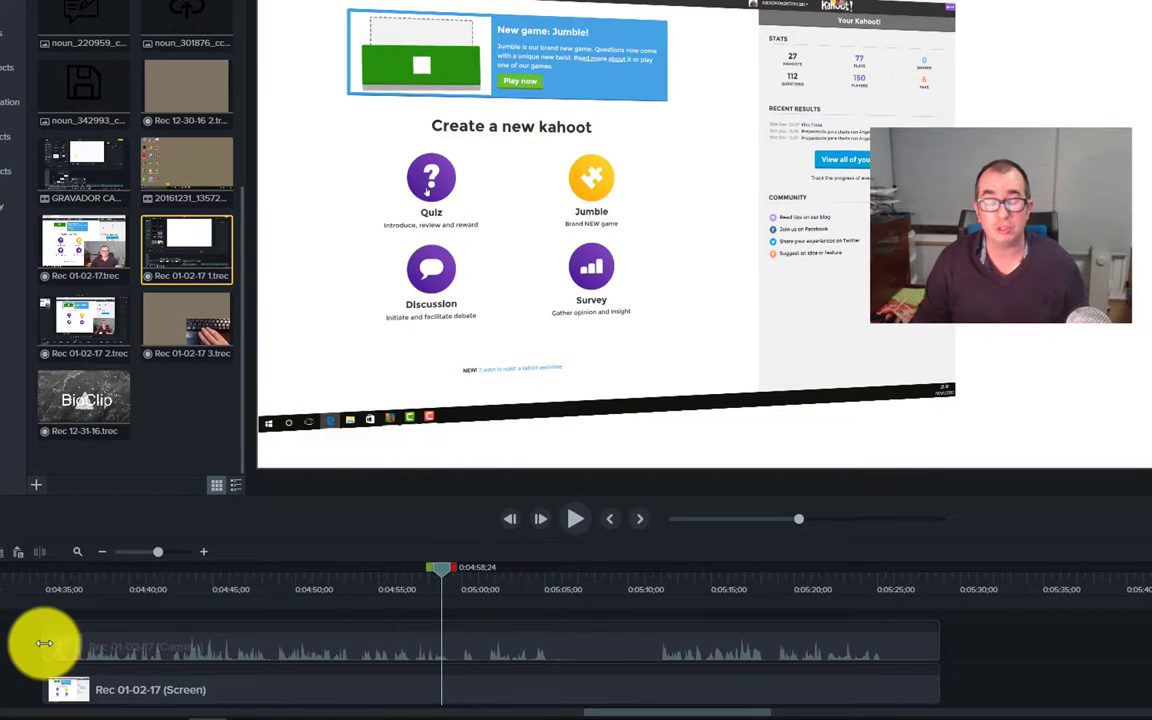
- Trim and restore the webcam clip's start to 0:04:35;14, then select 0:05:04–0:05:11
drag(44, 643, 312, 647)
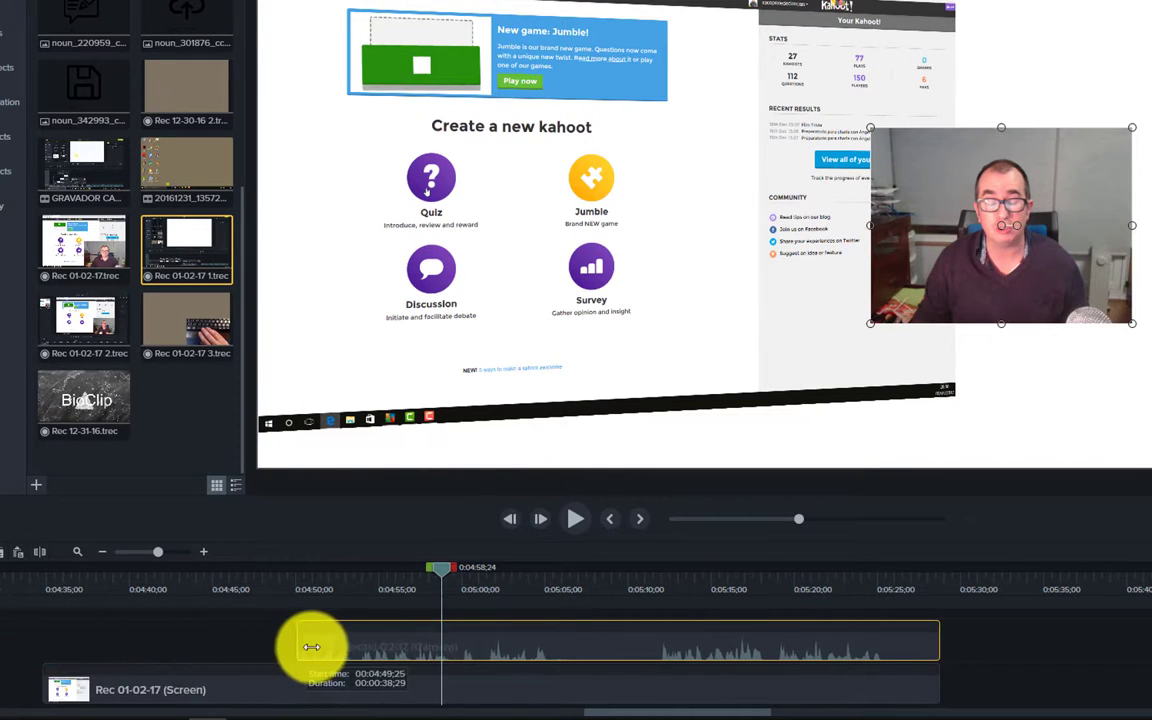
drag(446, 570, 52, 598)
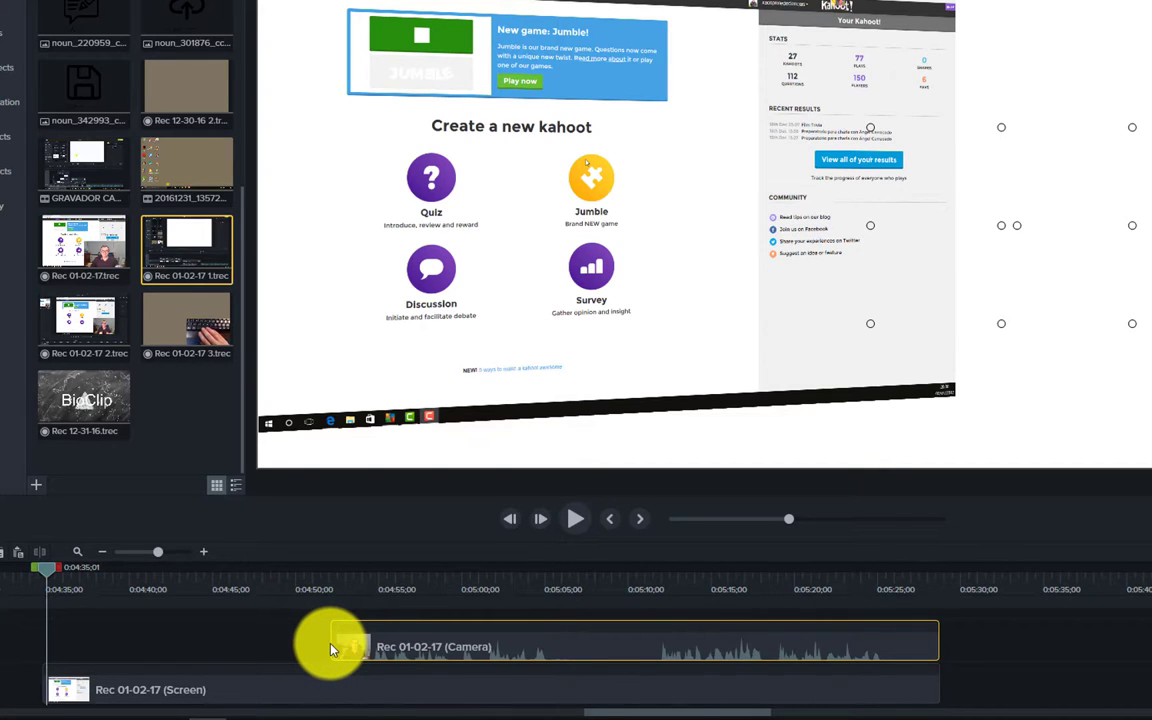
drag(332, 643, 48, 640)
drag(48, 574, 675, 584)
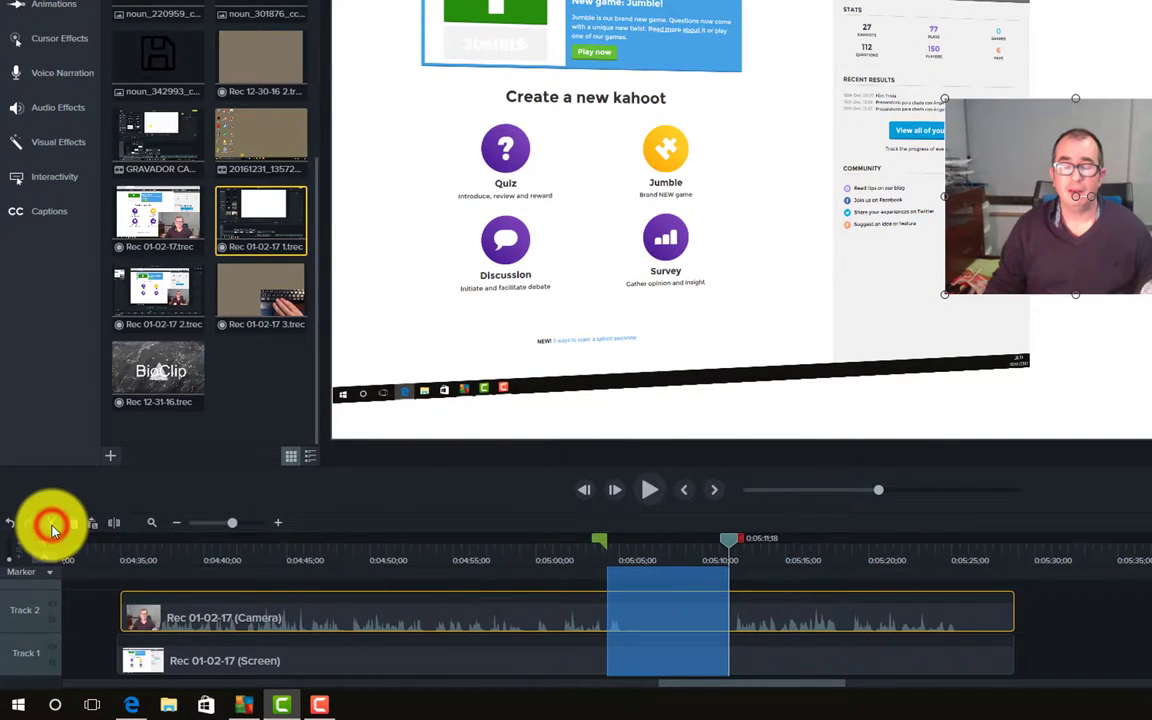
- Cut the 0:05:04–0:05:11 section from both clips, check the join, and clear the selection
click(51, 522)
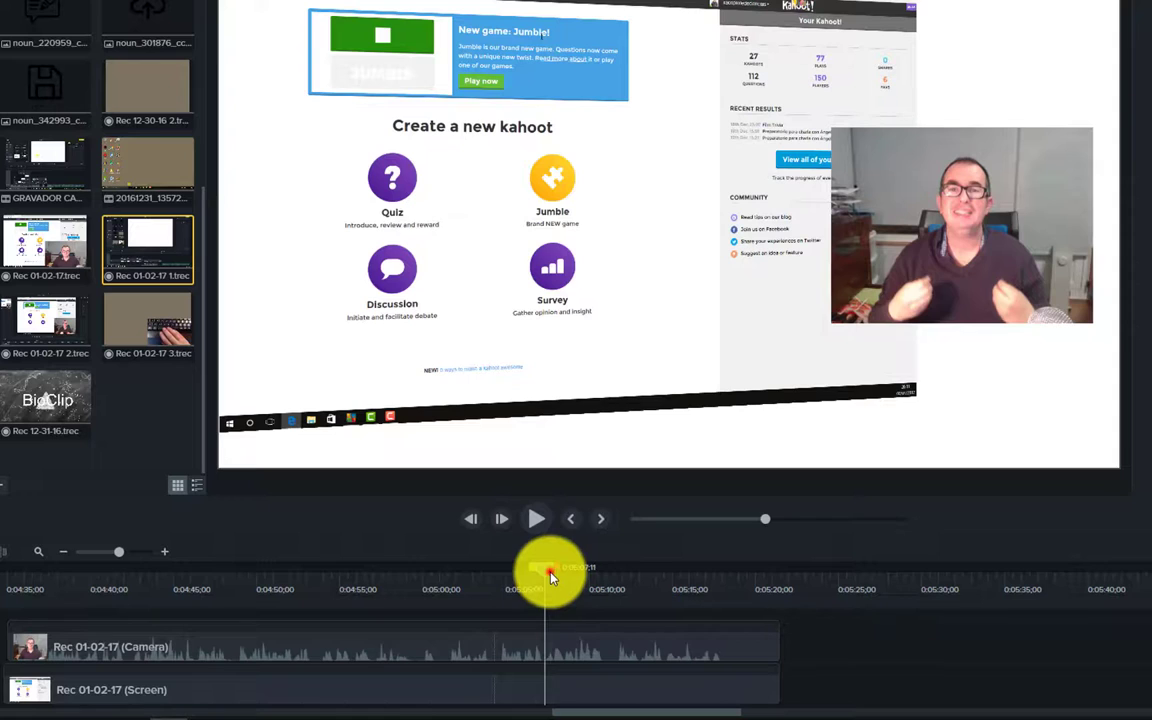
drag(548, 572, 735, 597)
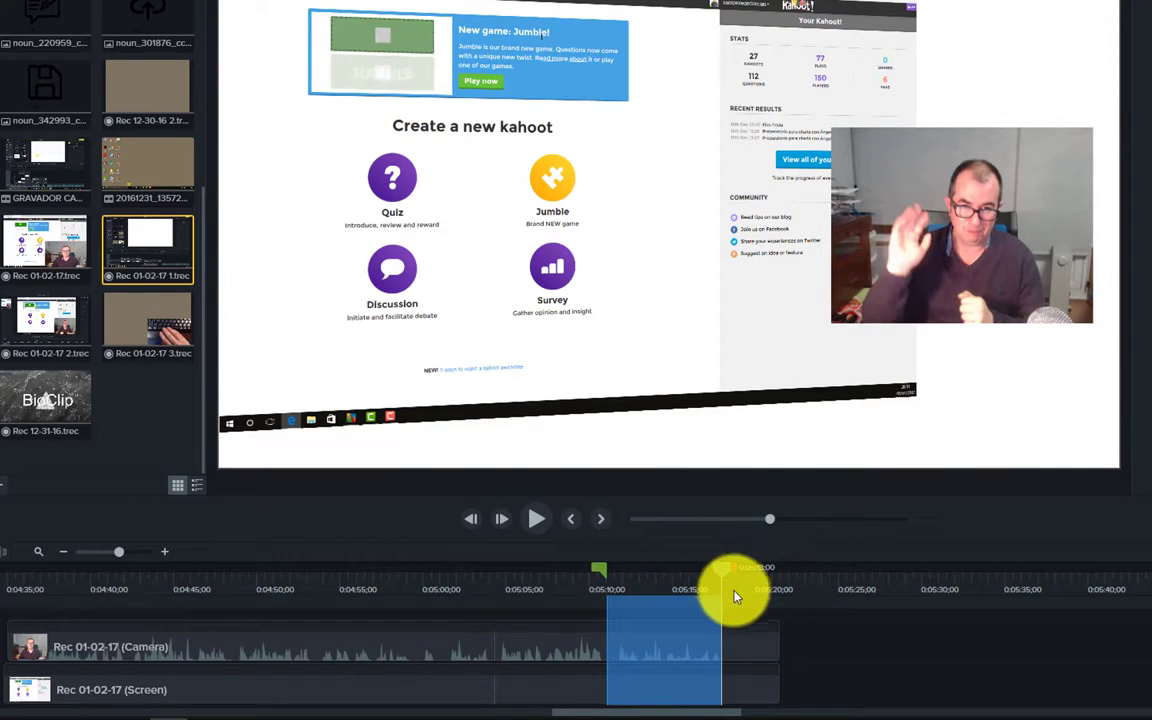
click(723, 576)
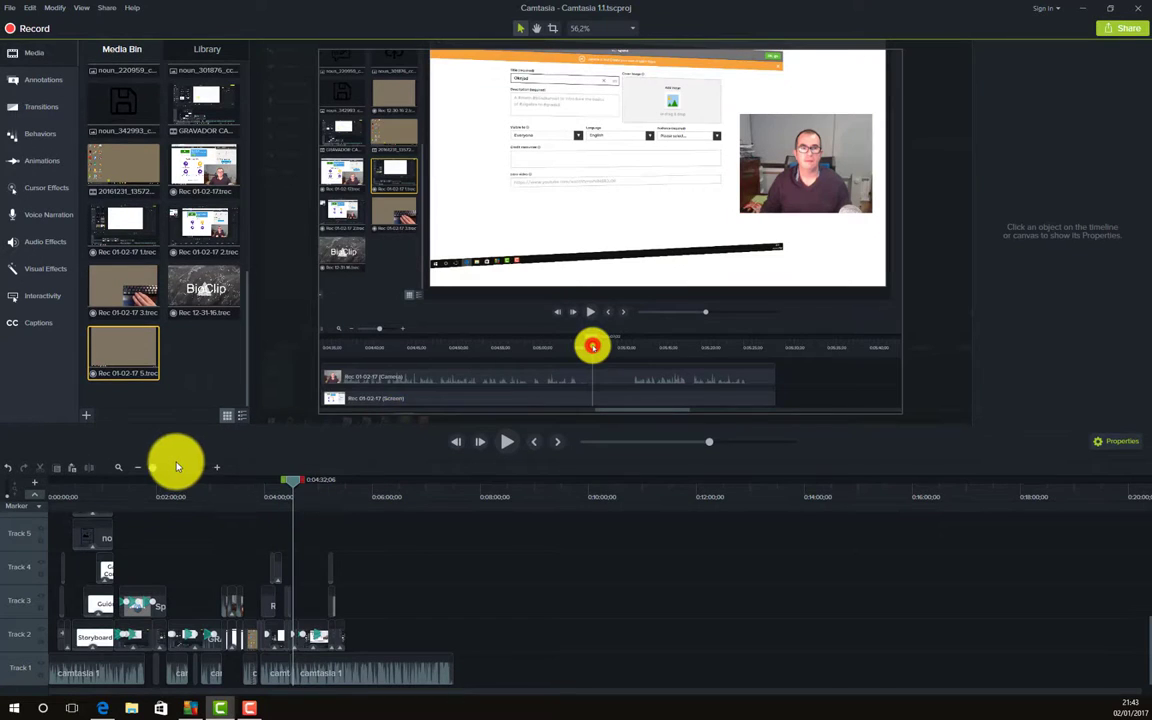
click(154, 469)
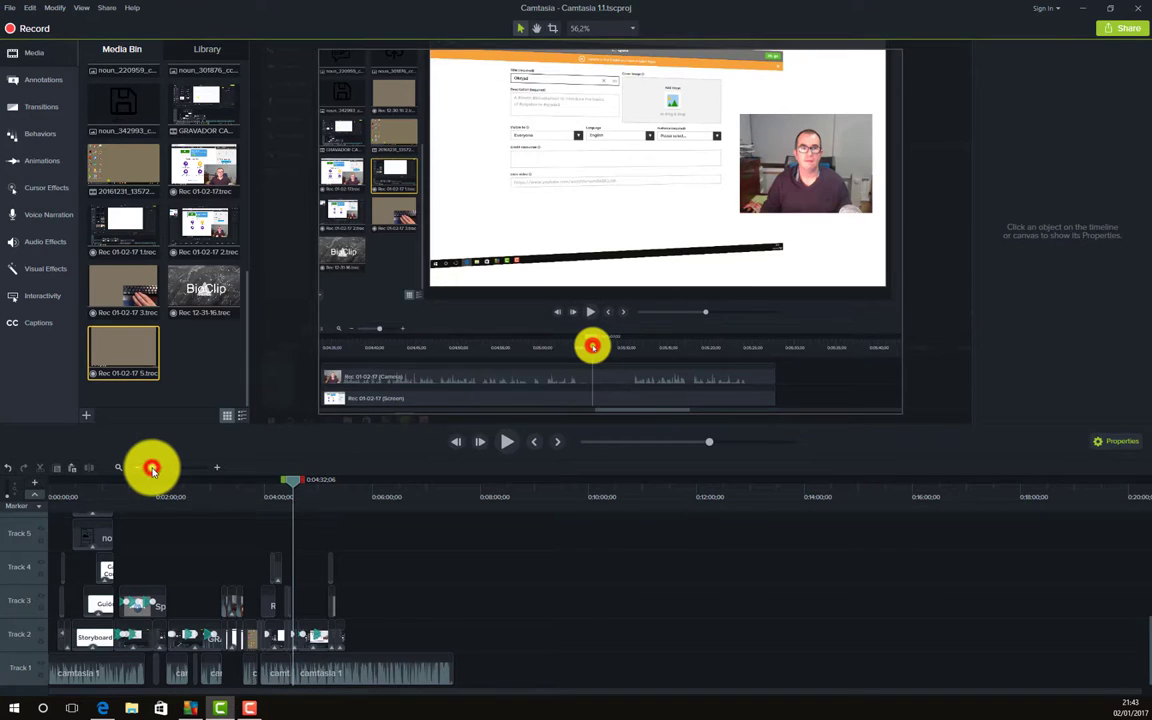
- Zoom the timeline, then move the webcam clip lower right and enlarge it to 51.9%
mouse_move(157, 470)
mouse_down()
mouse_move(190, 477)
mouse_move(167, 477)
mouse_up()
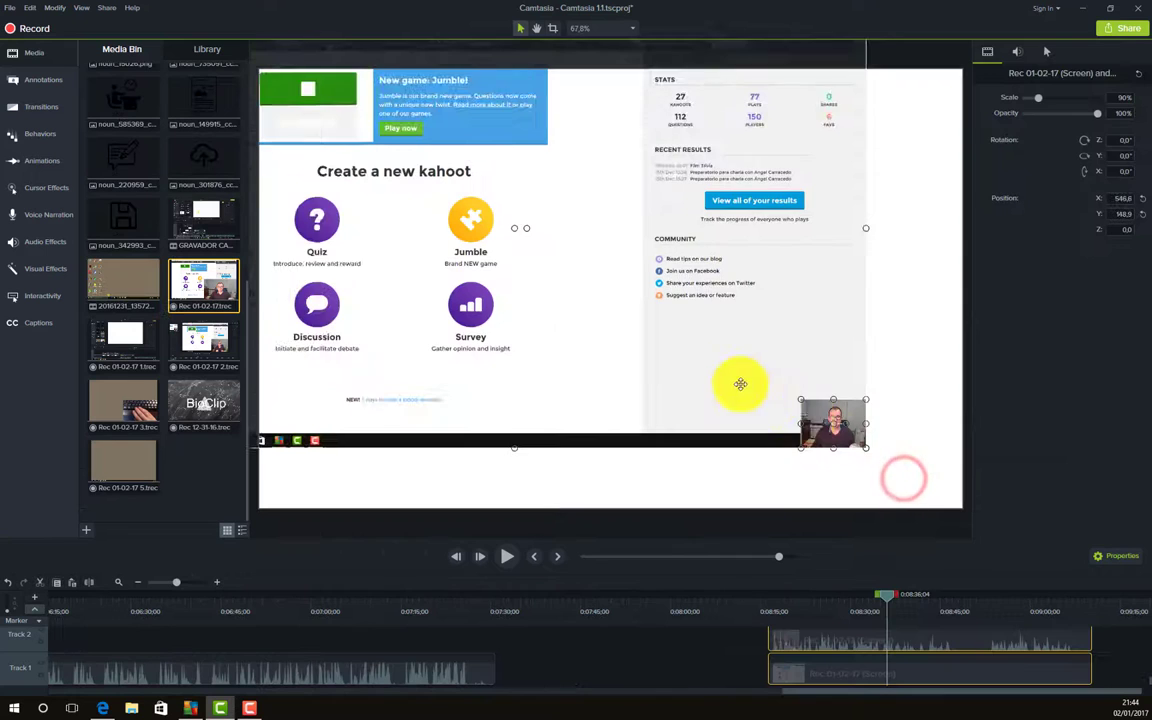
click(836, 465)
drag(746, 380, 862, 416)
drag(808, 462, 728, 522)
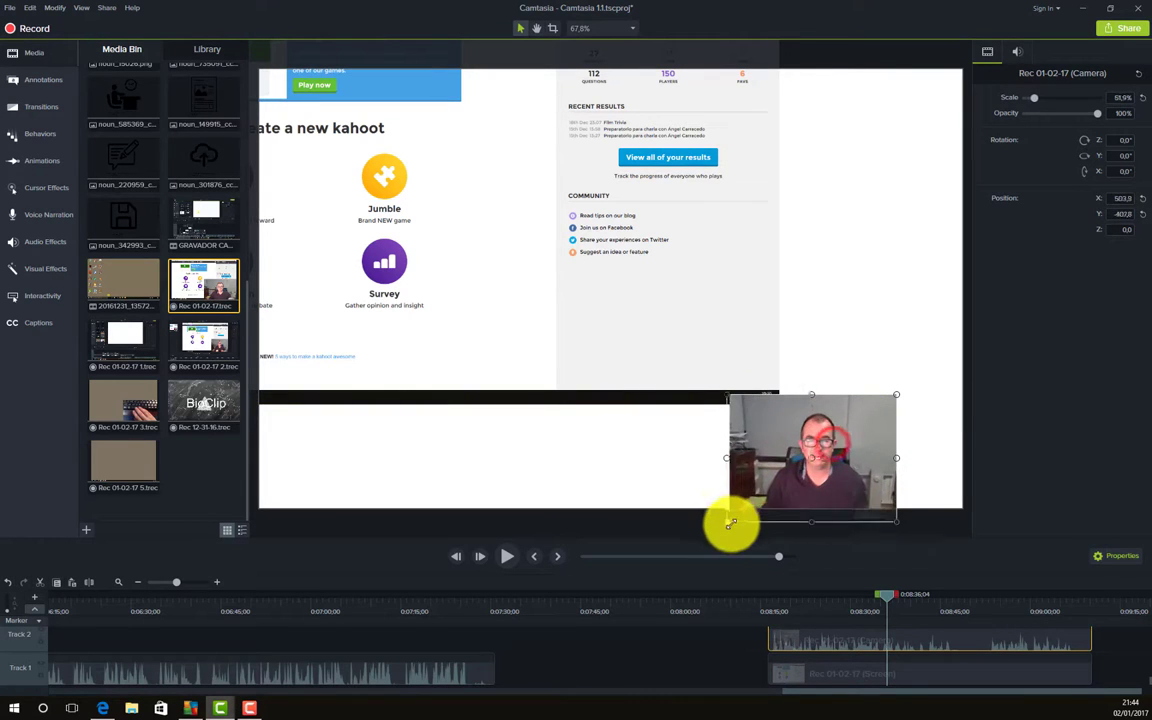
- Move the webcam overlay upper right and scale the screen clip to 90%, tilted about 38°
drag(810, 463, 858, 177)
click(585, 341)
drag(779, 404, 594, 340)
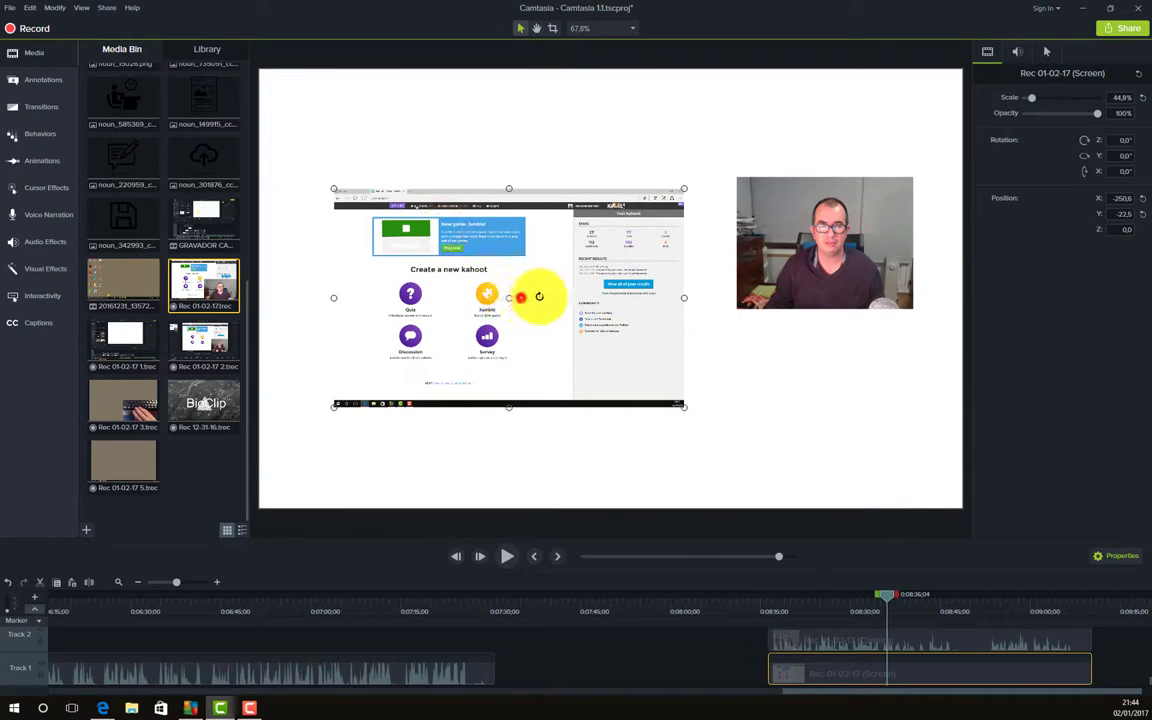
drag(539, 296, 571, 252)
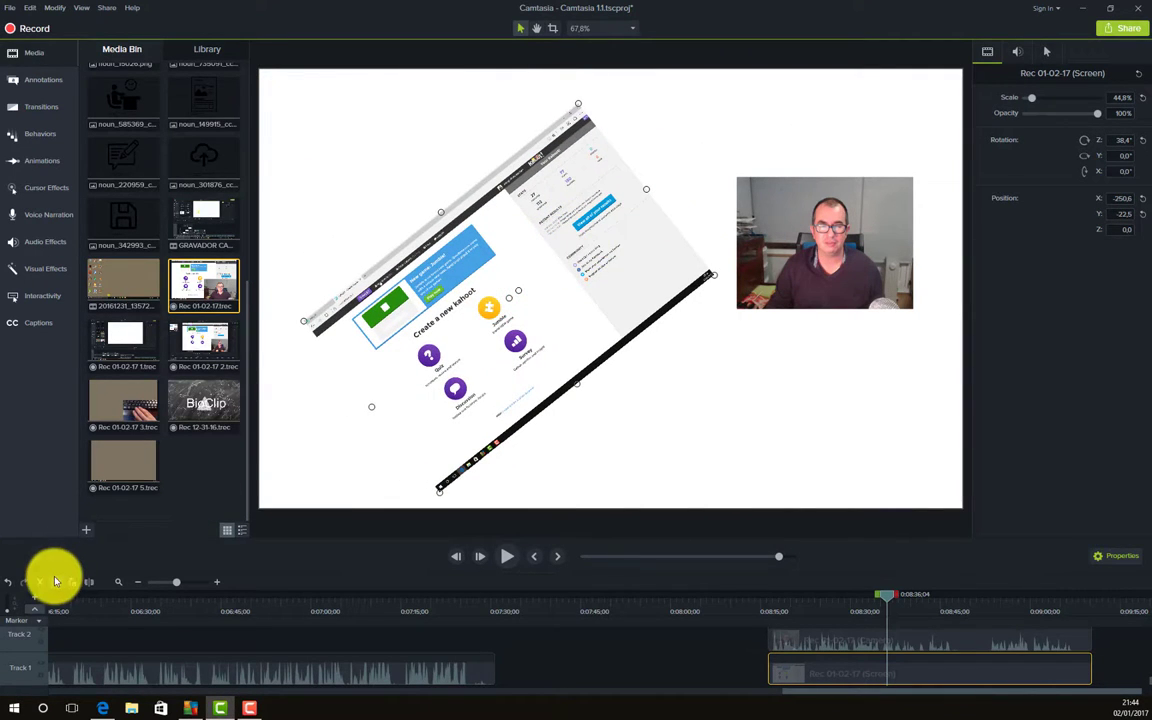
- Undo the layout changes until the screen clip fills the canvas again
click(12, 588)
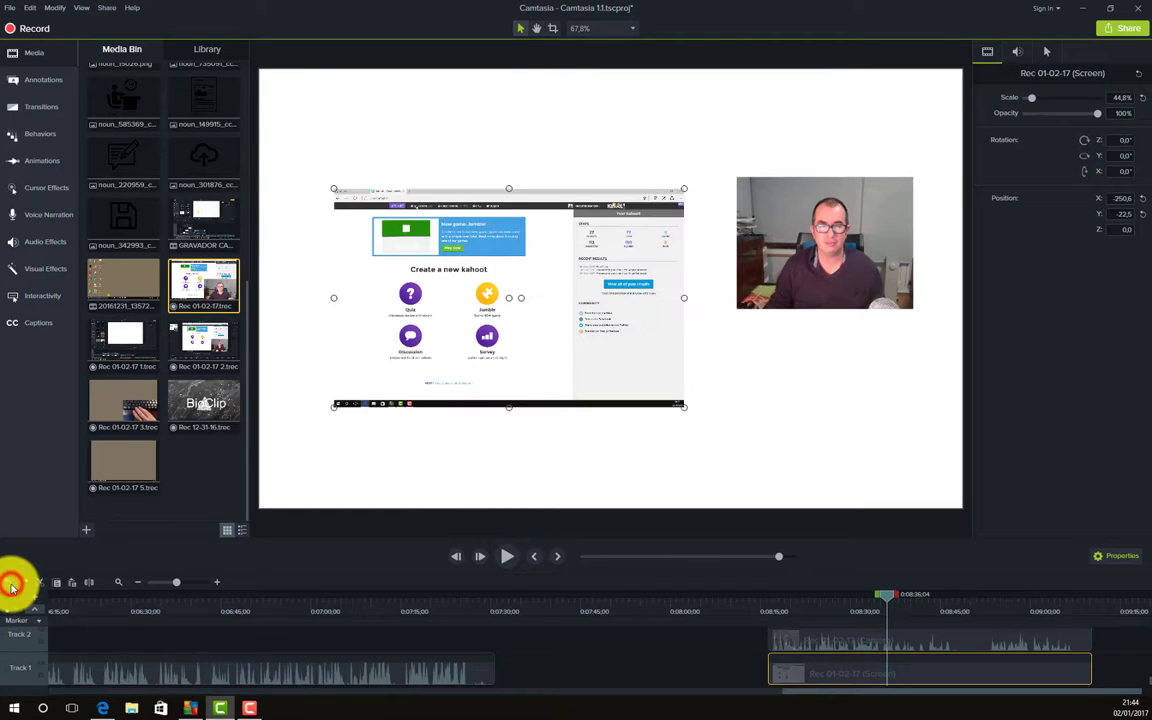
click(12, 588)
click(12, 588)
click(12, 588)
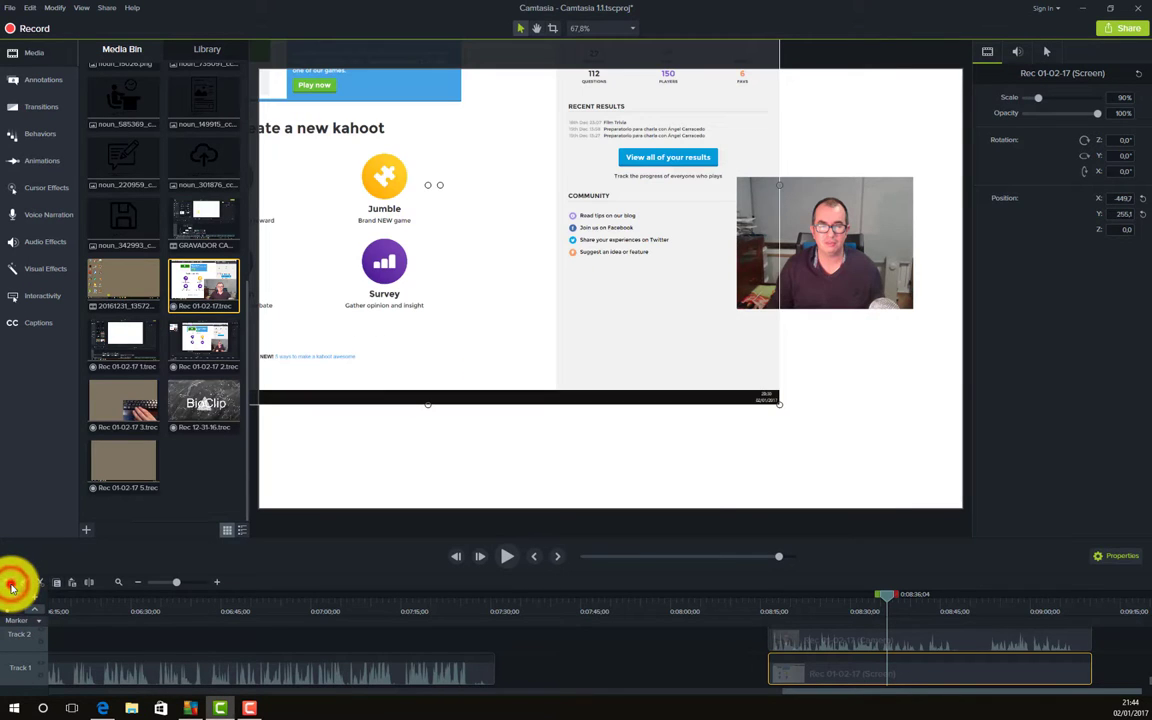
click(12, 588)
click(12, 588)
click(12, 588)
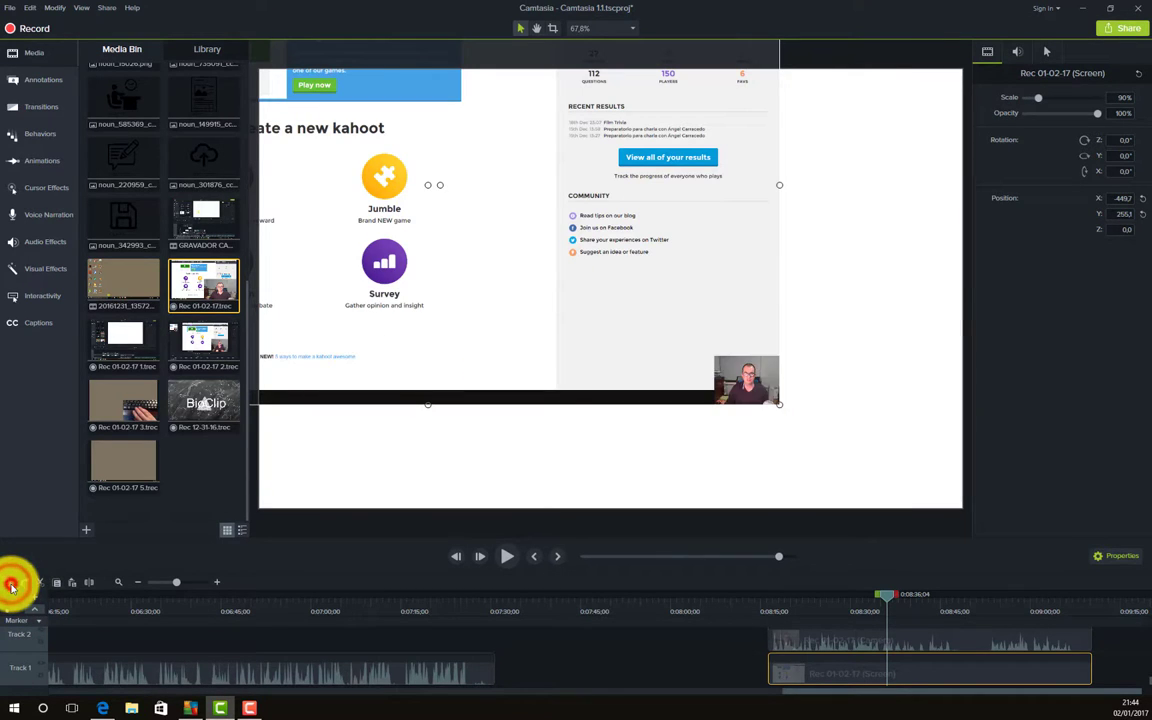
click(12, 588)
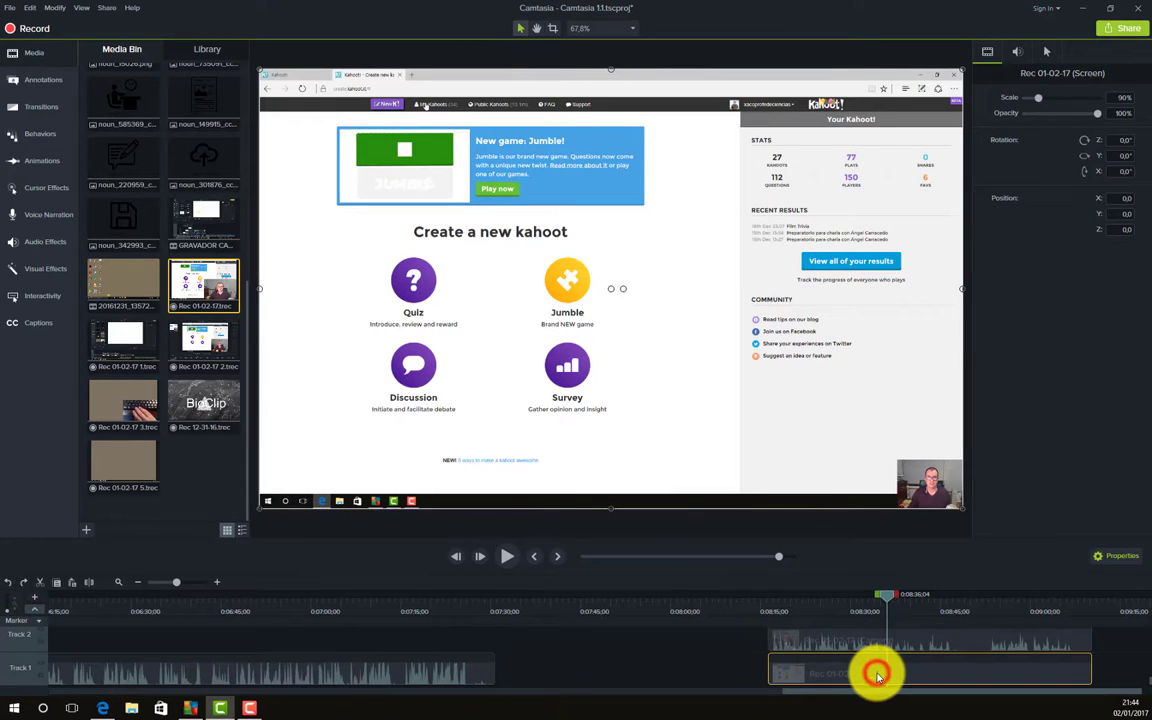
- Delete both clips and place a fresh copy of the recording as camera and screen clips
key(Delete)
click(857, 638)
key(Delete)
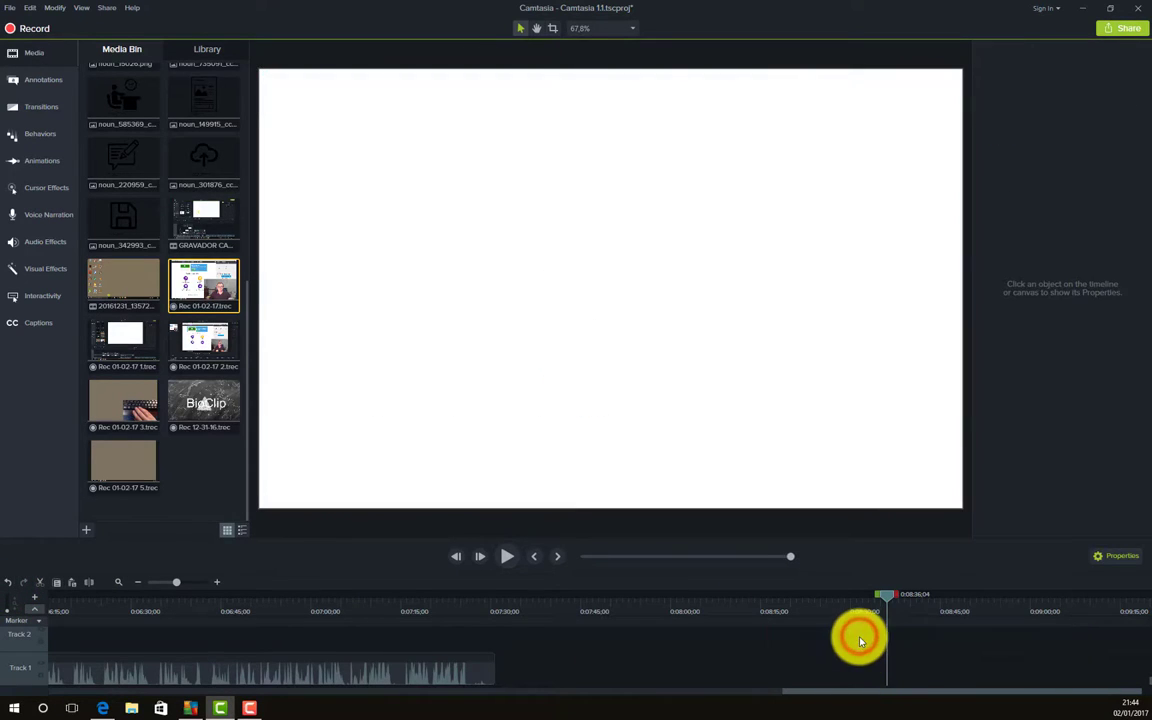
drag(206, 287, 747, 677)
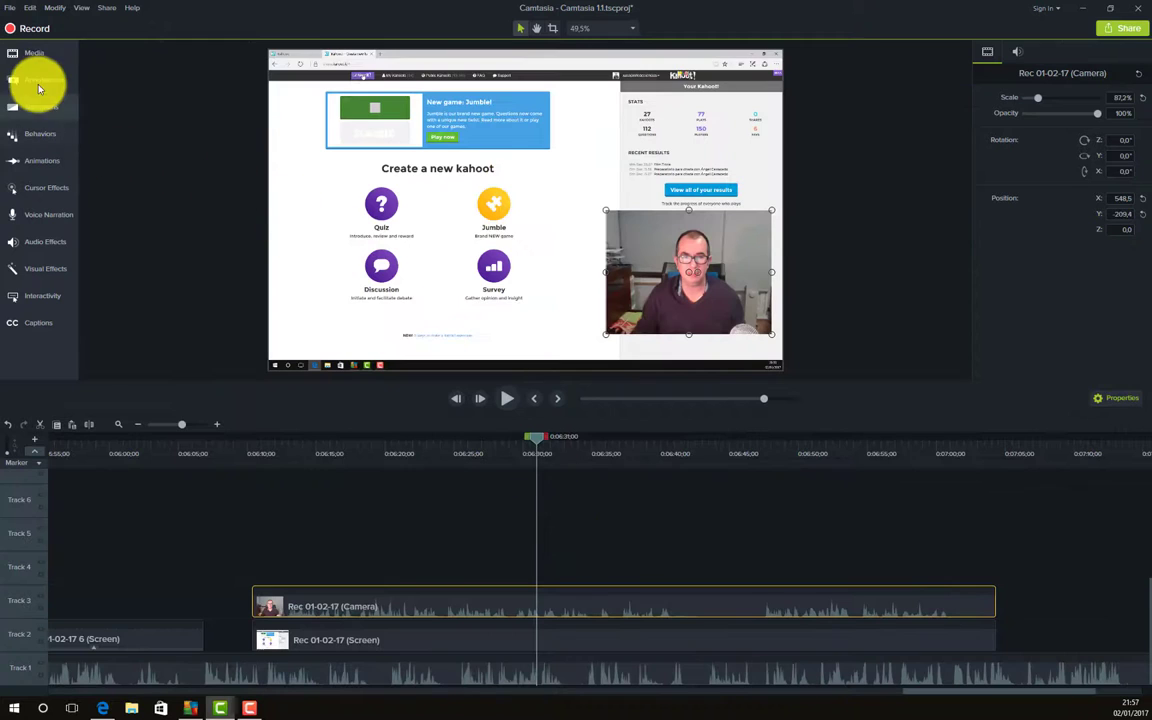
click(37, 80)
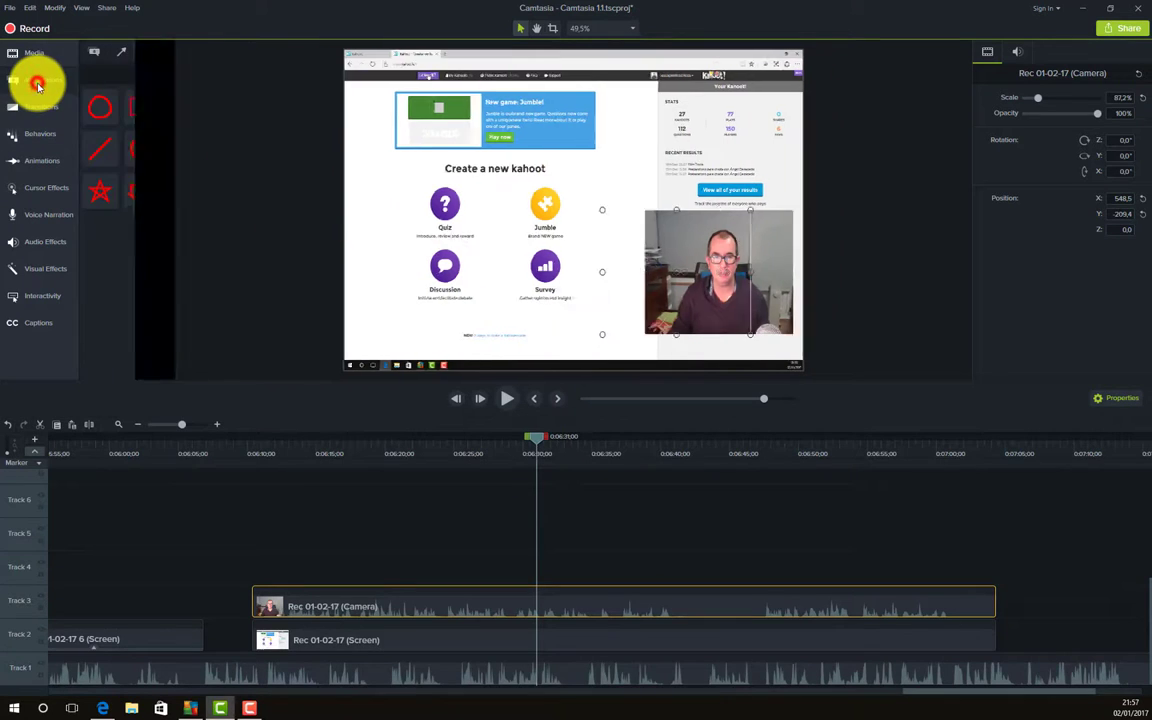
- Place a red Sketch Motion arrow by Jumble and Survey, then add an enlarged descarga logo over Quiz
mouse_move(182, 110)
mouse_down()
mouse_move(399, 270)
mouse_move(612, 263)
mouse_up()
drag(536, 440, 548, 437)
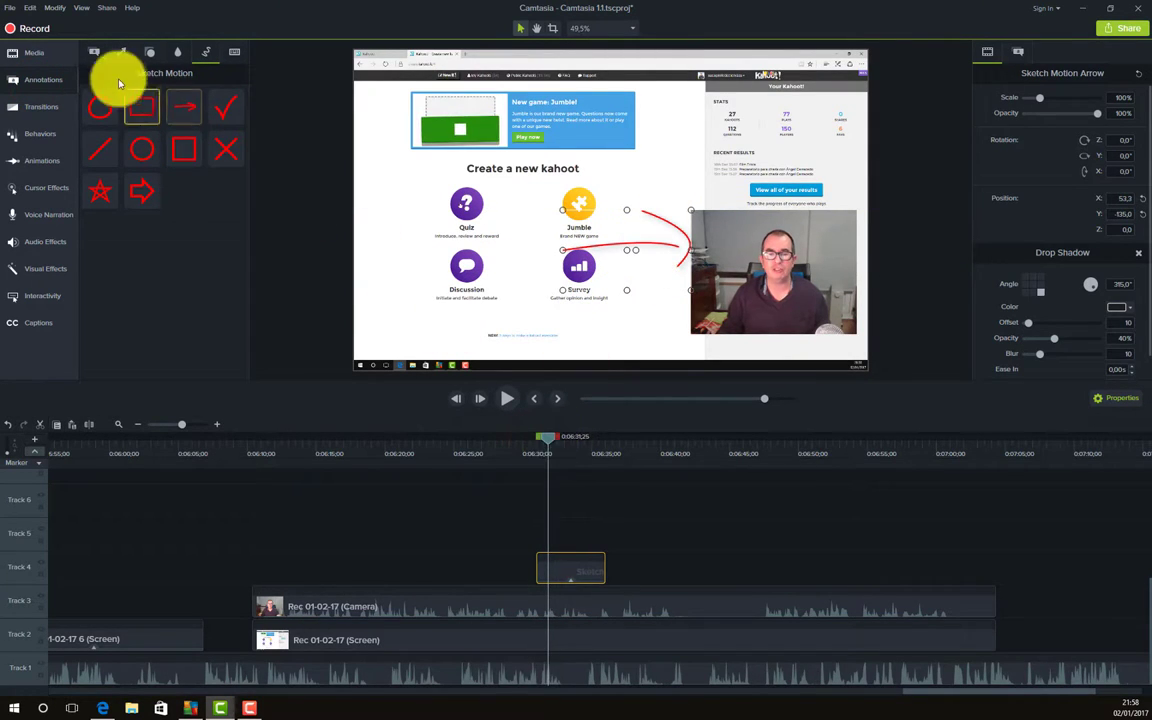
click(36, 60)
scroll(182, 201, up, 5)
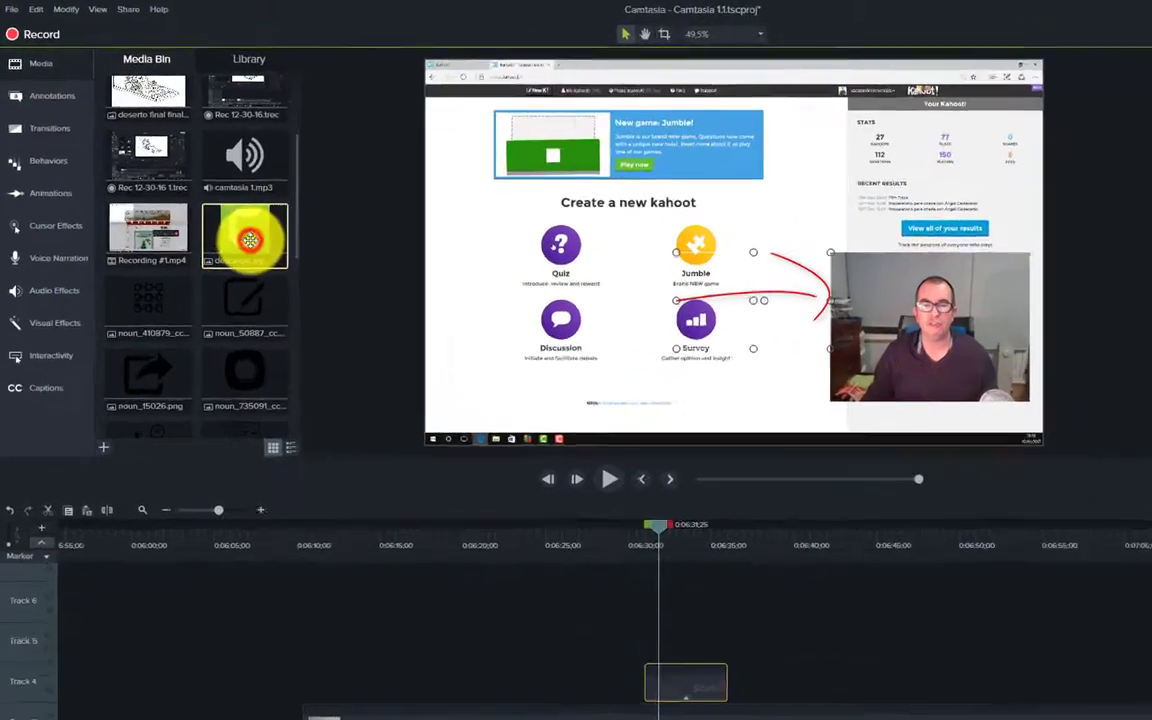
right_click(249, 240)
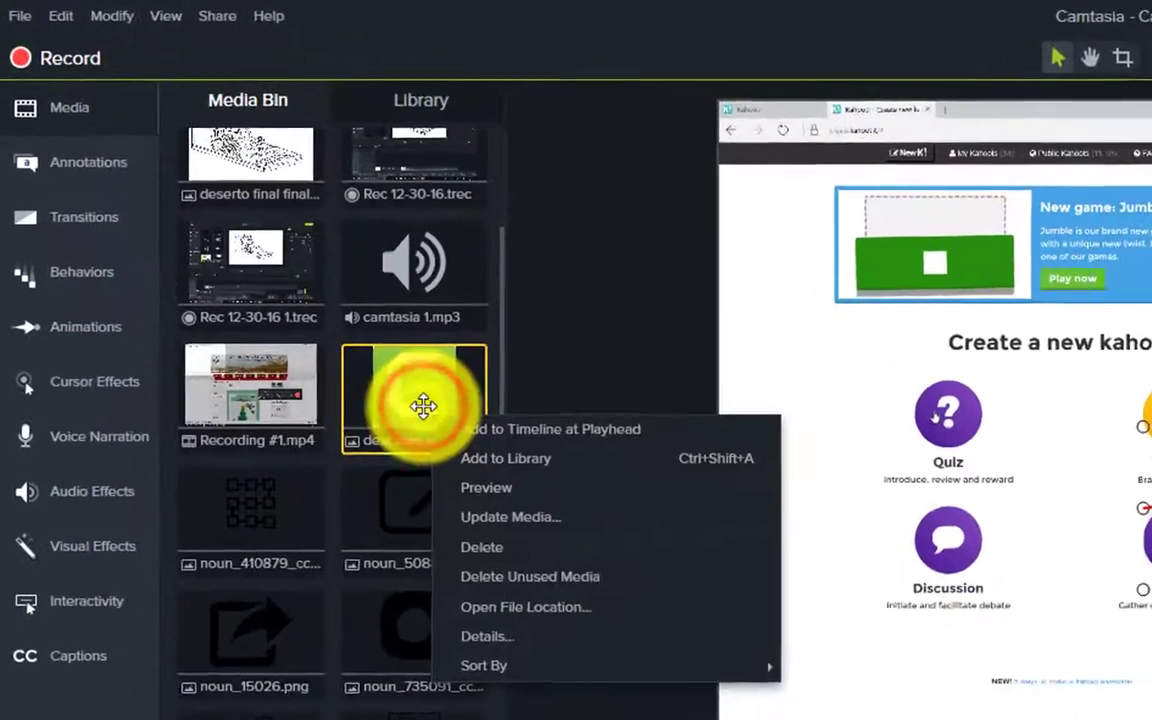
click(292, 239)
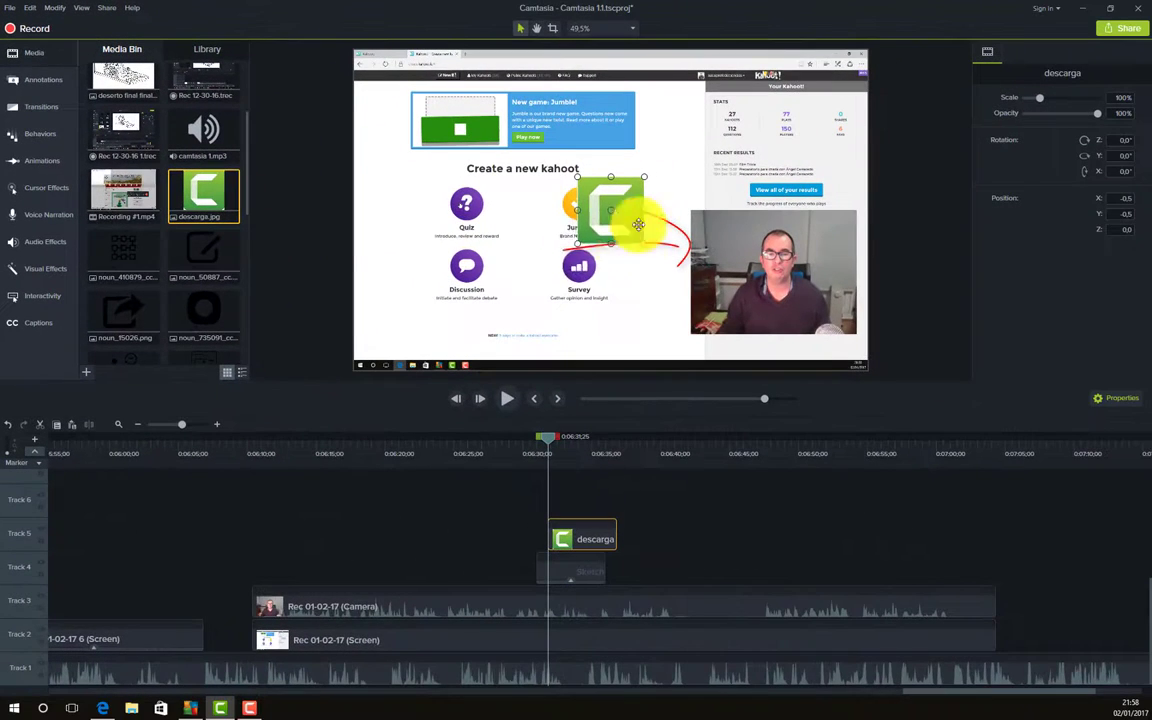
drag(577, 242, 443, 282)
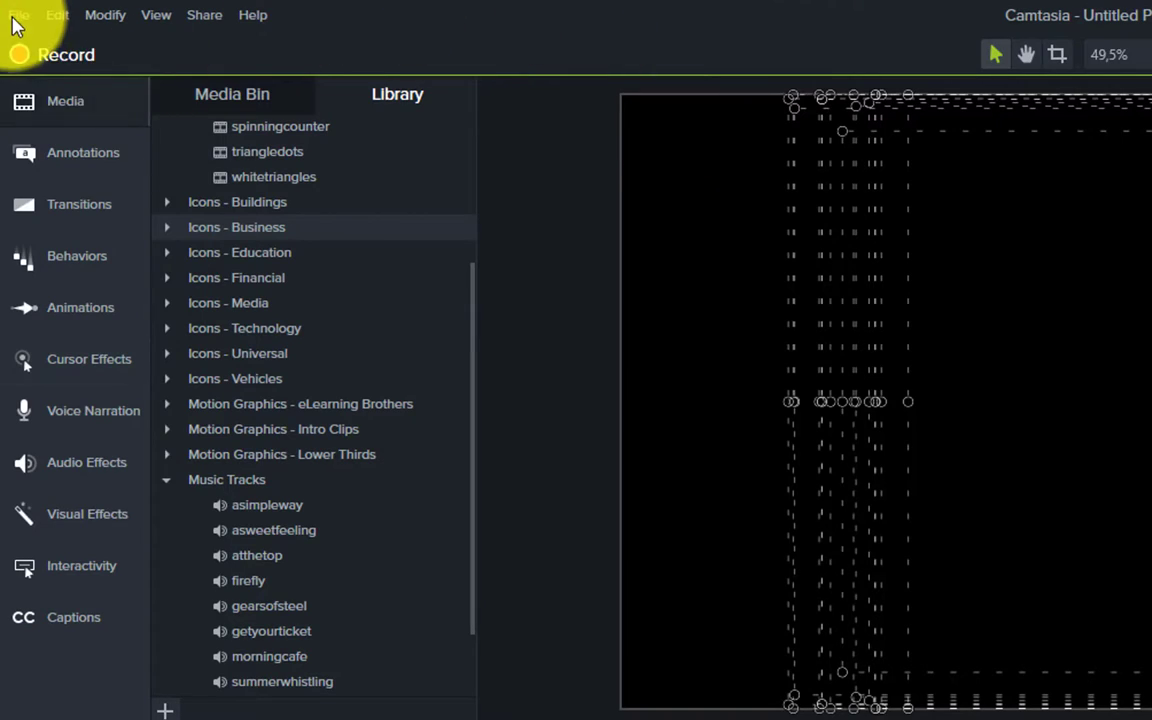
- Save the project as 'Camtasia tirotial' in the Camtasia 1.1 folder
click(18, 15)
click(104, 153)
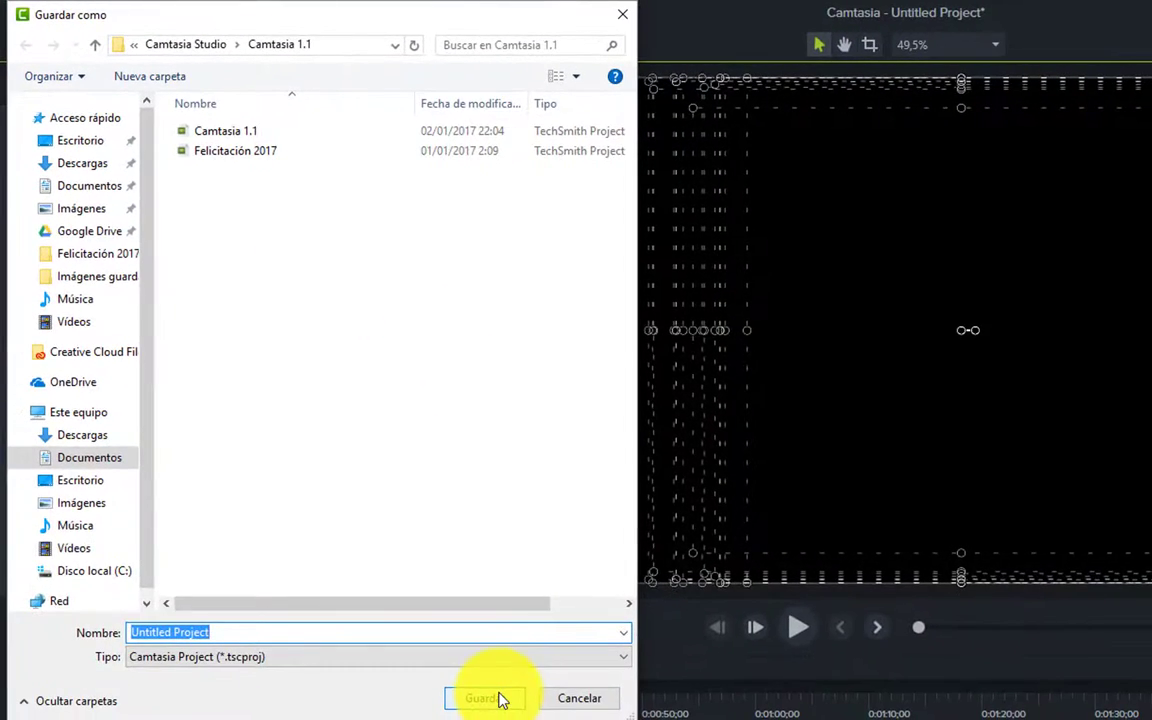
text(Camtasia )
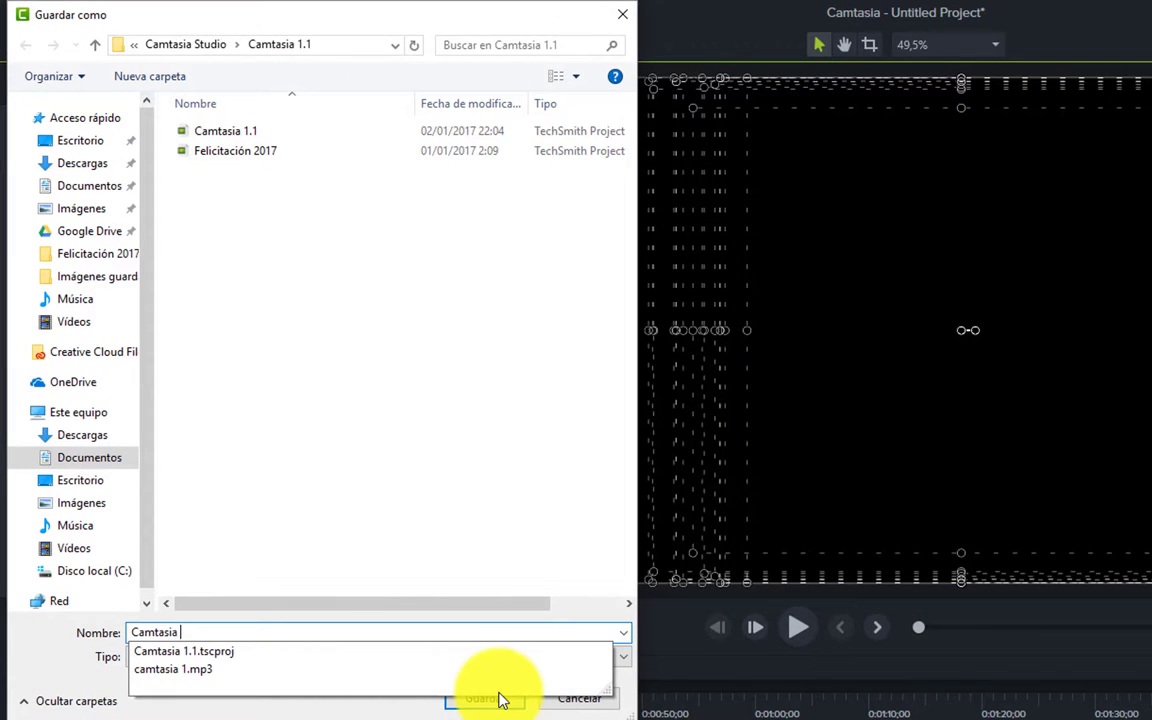
text(tirotial)
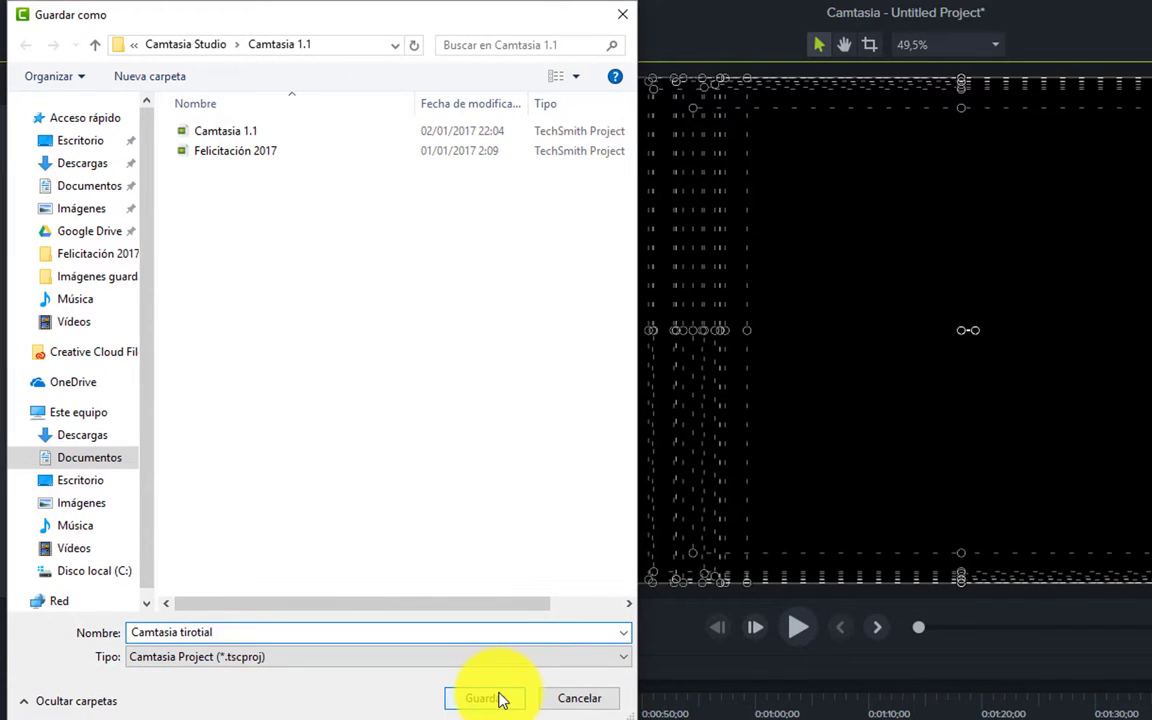
click(482, 698)
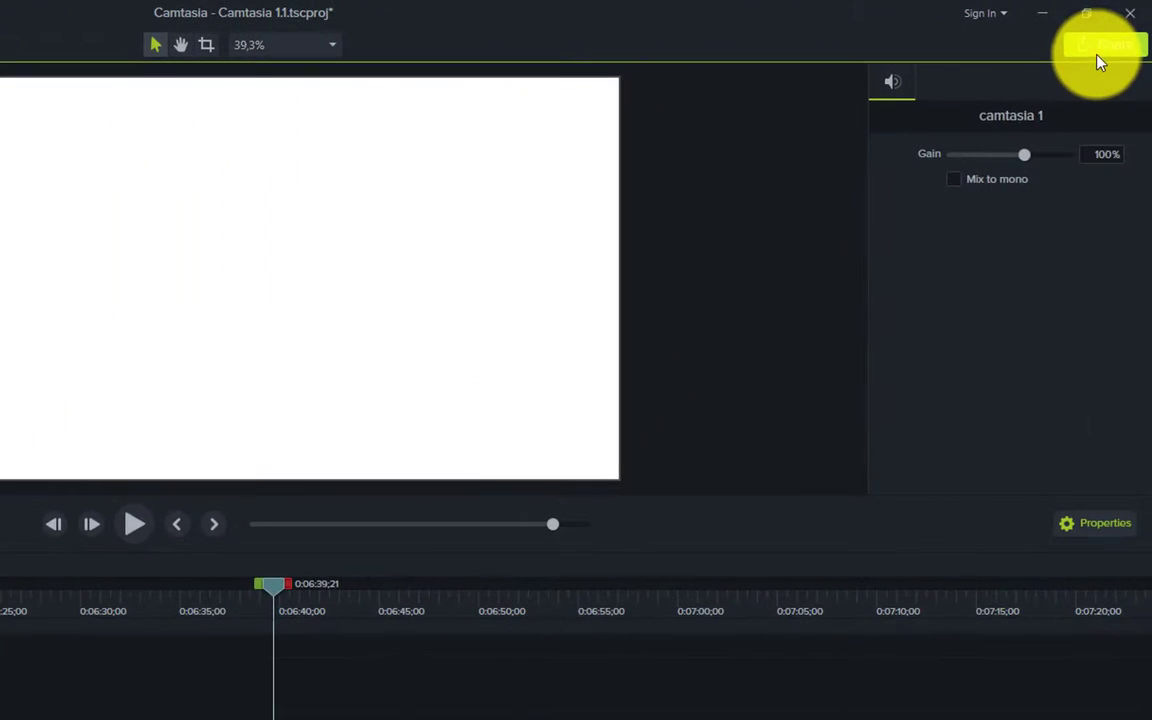
- Start a YouTube share and sign in with the Google account e-mail and password
click(1100, 47)
click(1026, 194)
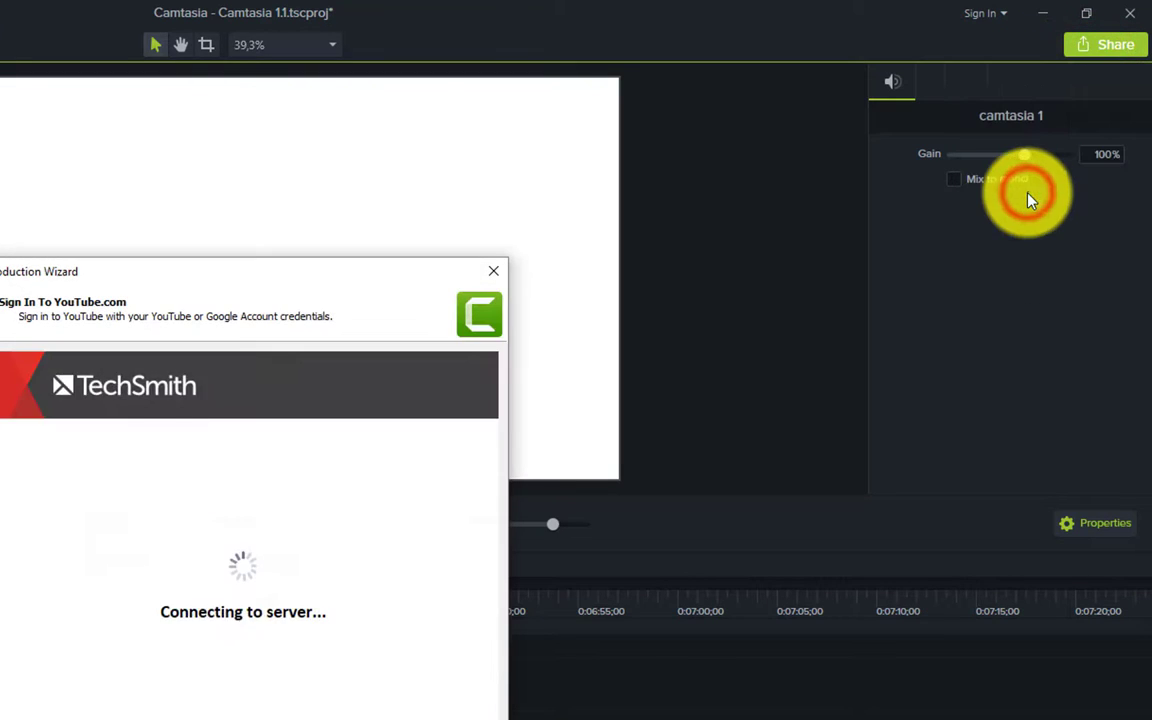
click(238, 588)
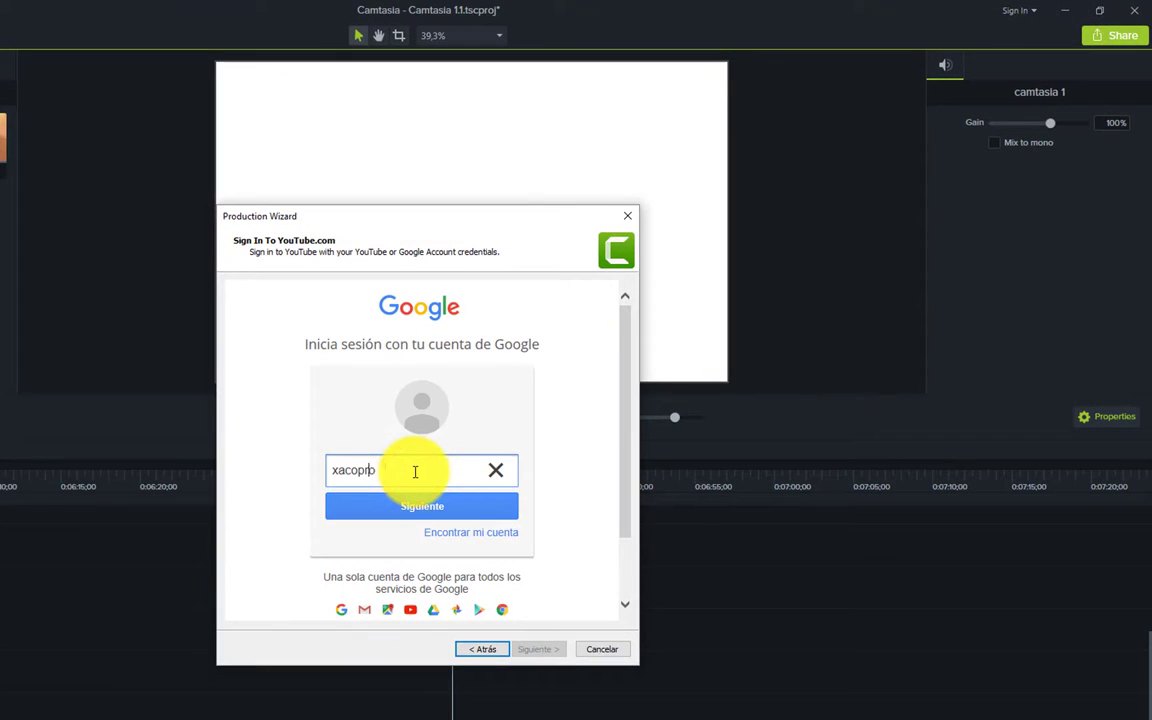
key(Return)
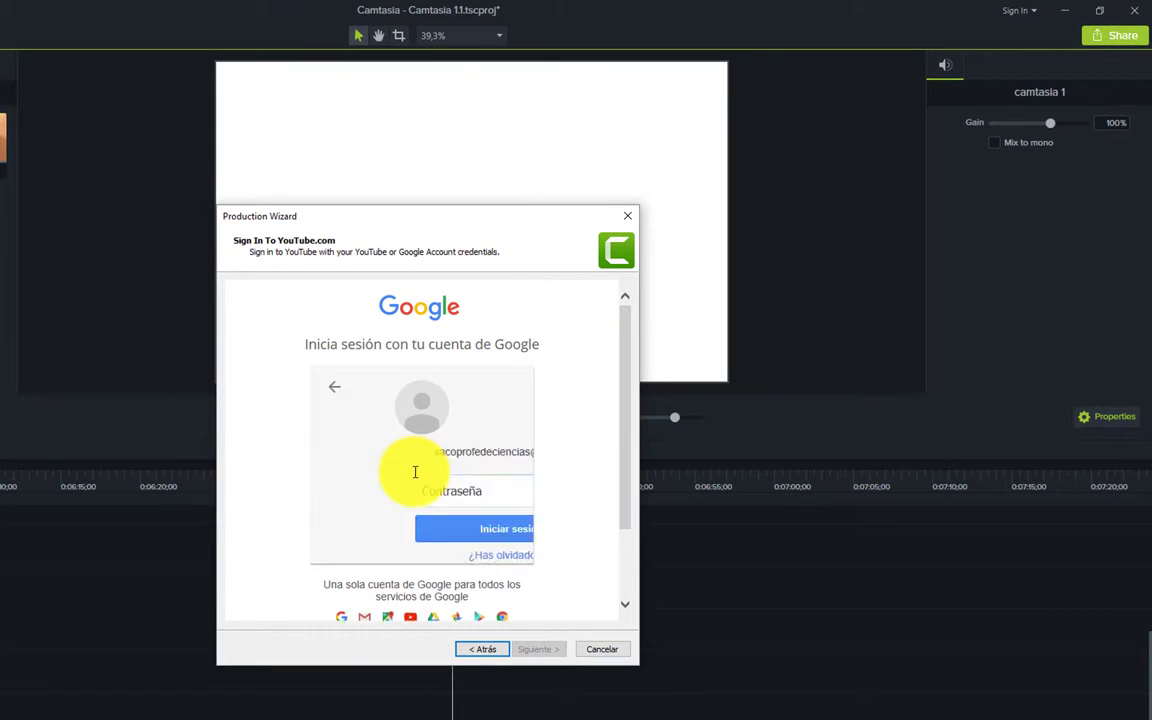
text(***)
key(Return)
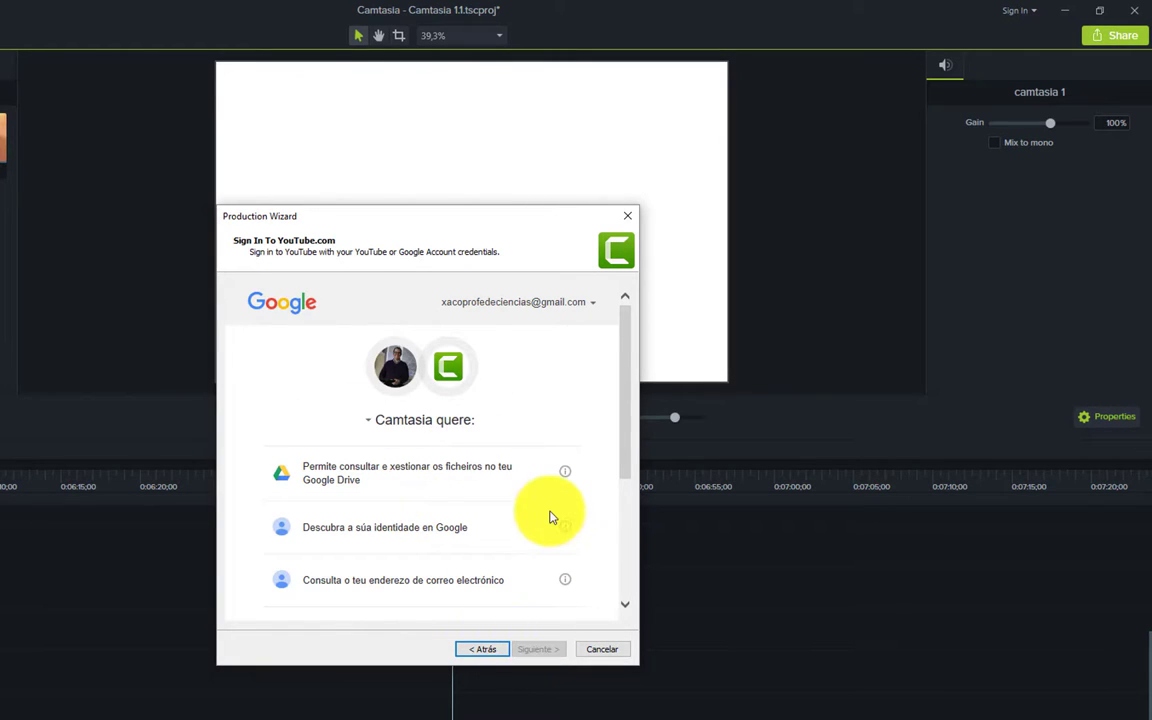
- Allow Camtasia to access the YouTube account and finish the wizard to begin rendering
scroll(548, 516, down, 4)
click(551, 595)
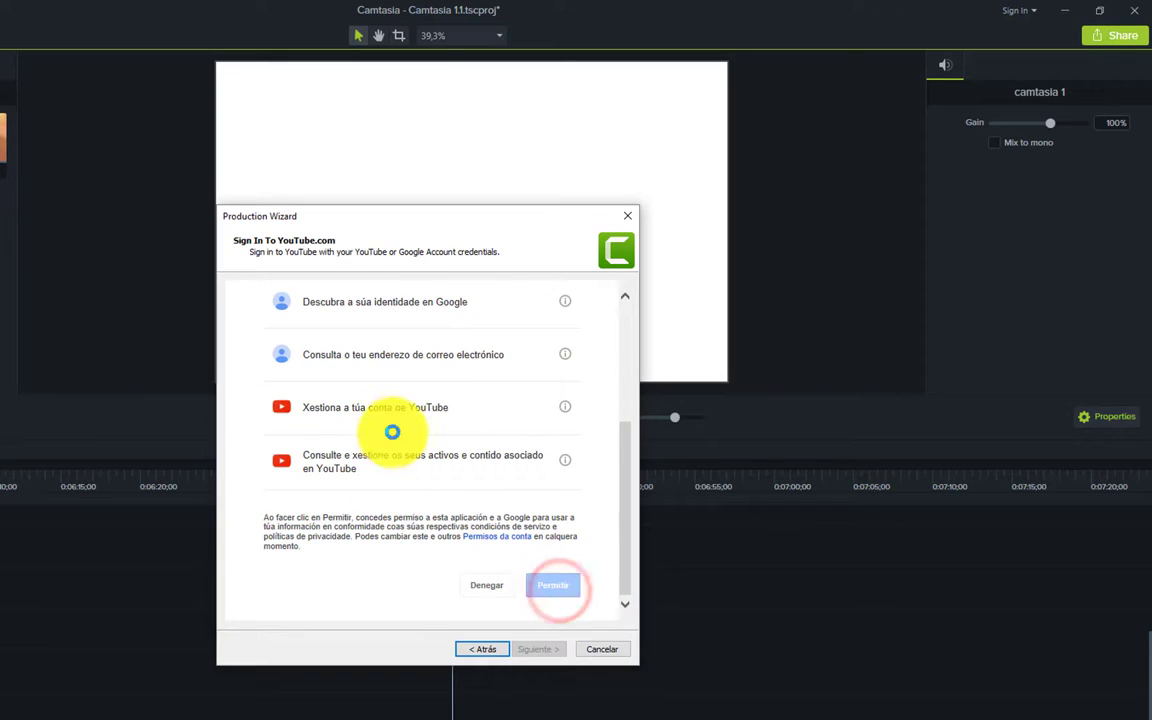
click(548, 651)
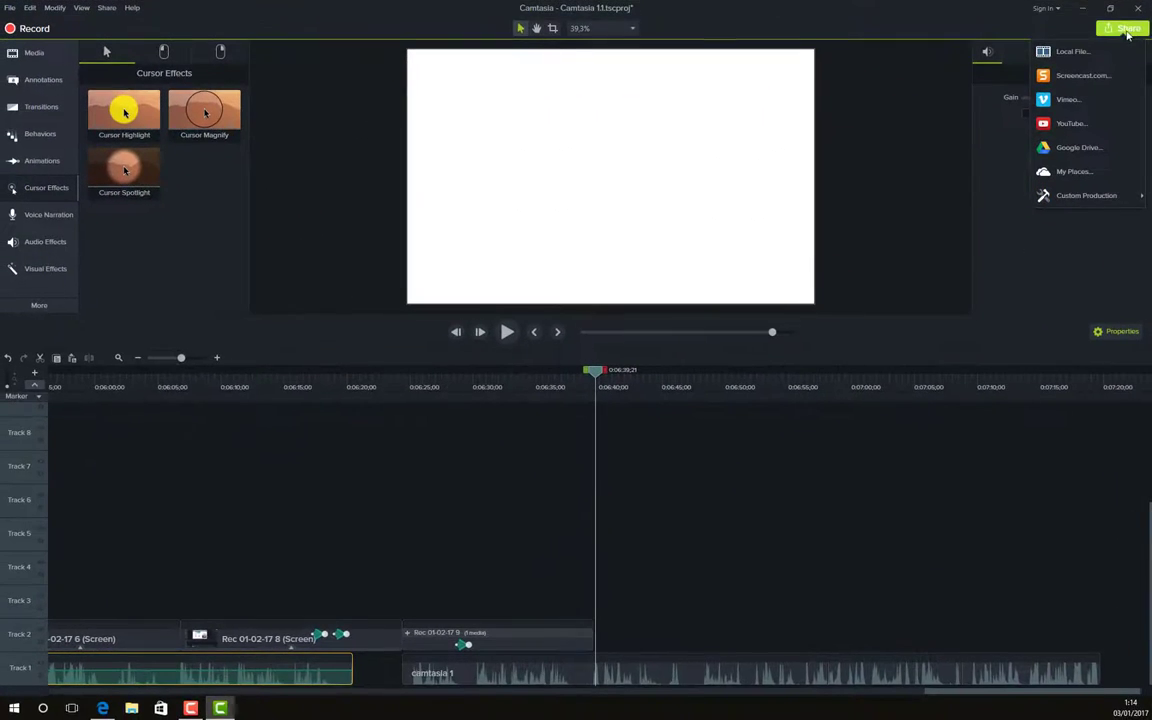
- Render the project to a local file using the MP4 with Smart Player (up to 1080p) preset
click(1070, 51)
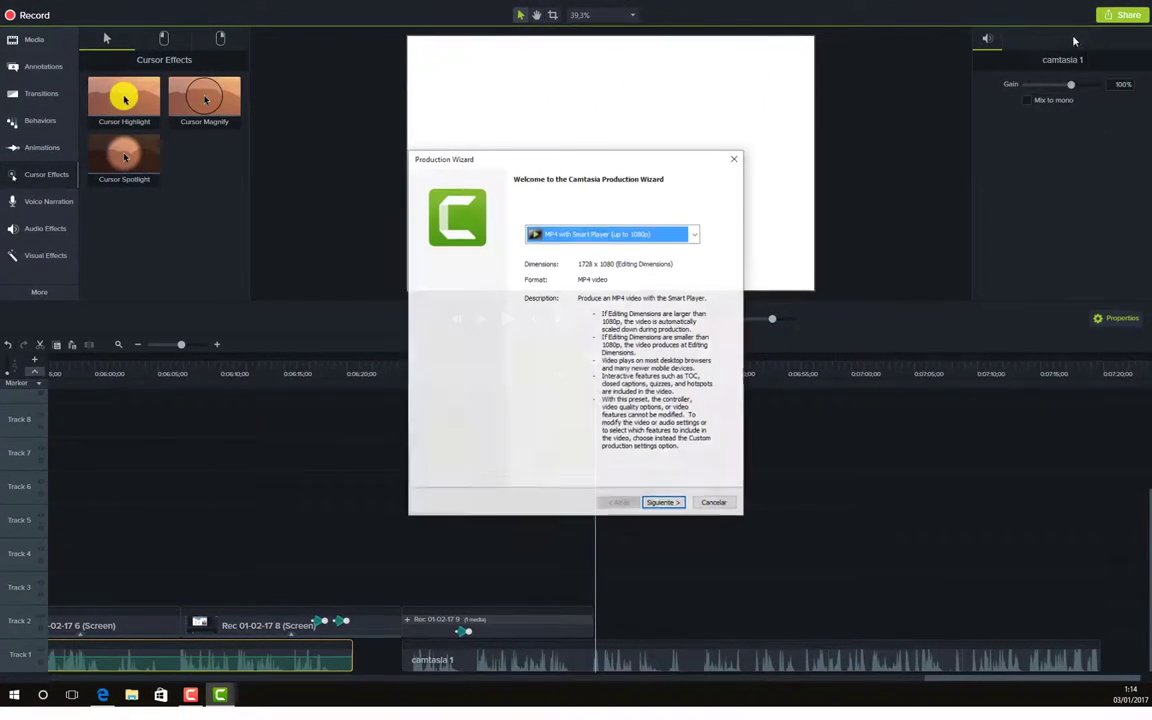
click(694, 246)
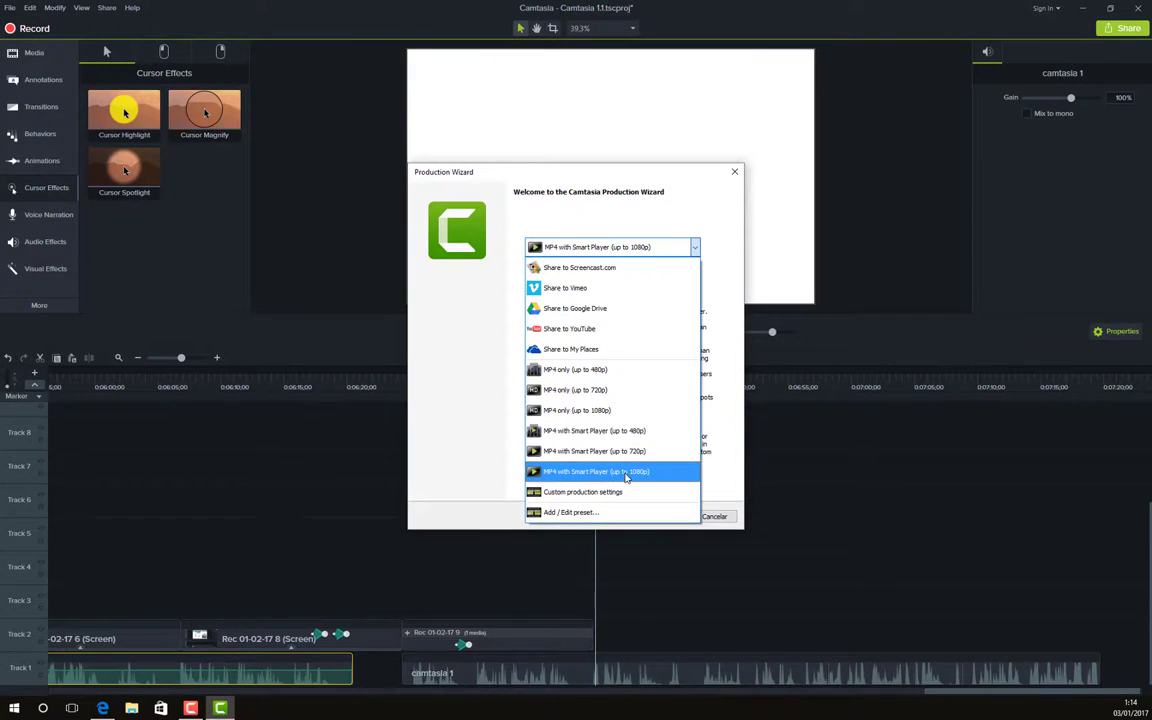
click(595, 430)
click(670, 517)
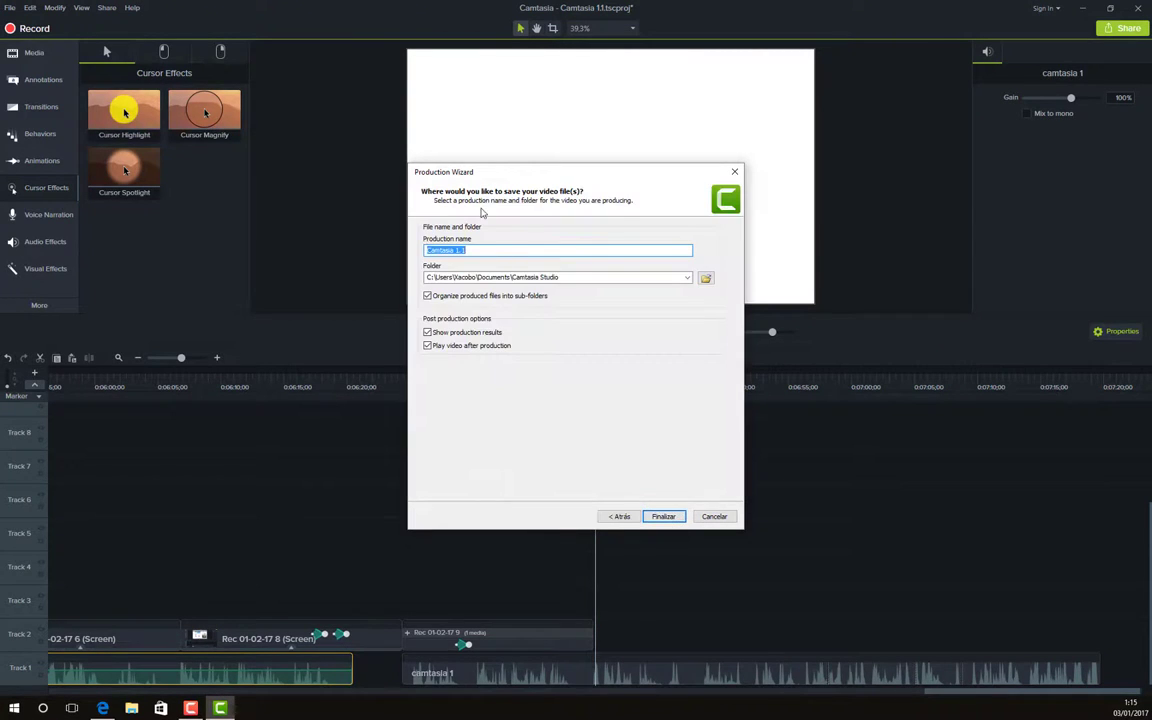
click(665, 517)
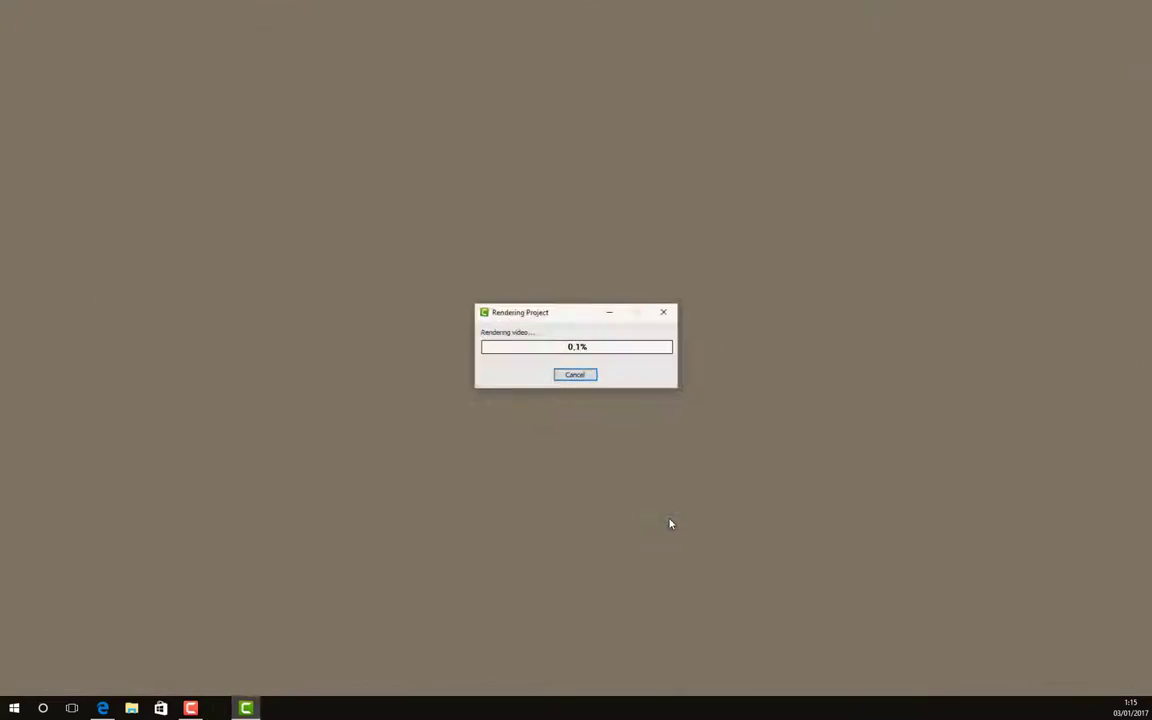